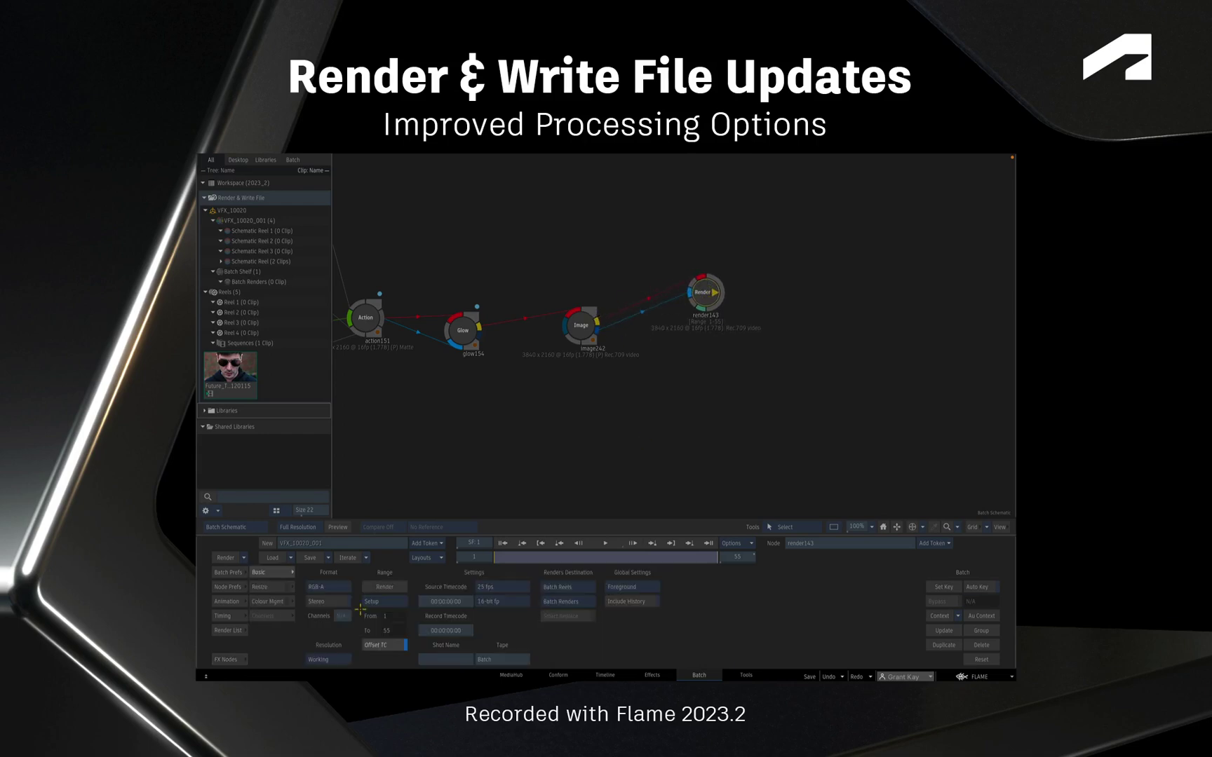
# Finish the preview demo: set Multi-Channel format and add a Write File output after image242
pyautogui.click(344, 587)
pyautogui.click(344, 601)
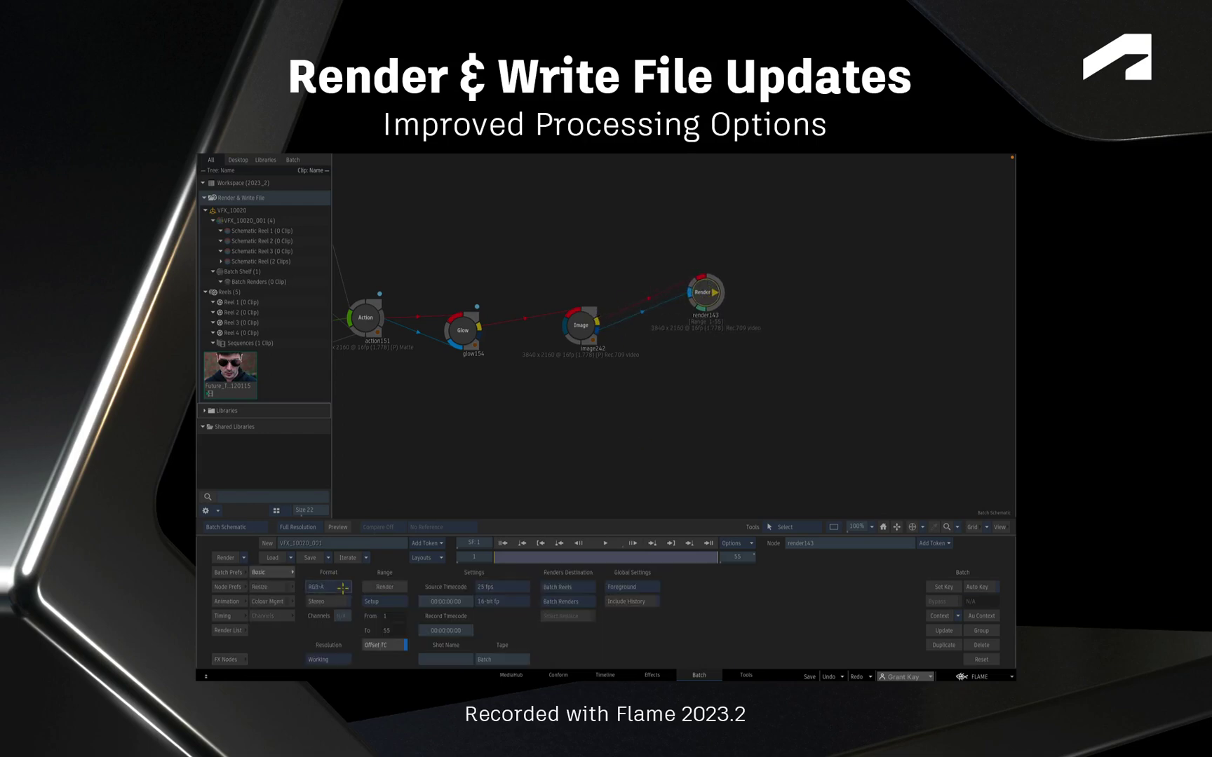
pyautogui.click(234, 660)
pyautogui.rightClick(583, 323)
pyautogui.moveTo(684, 510)
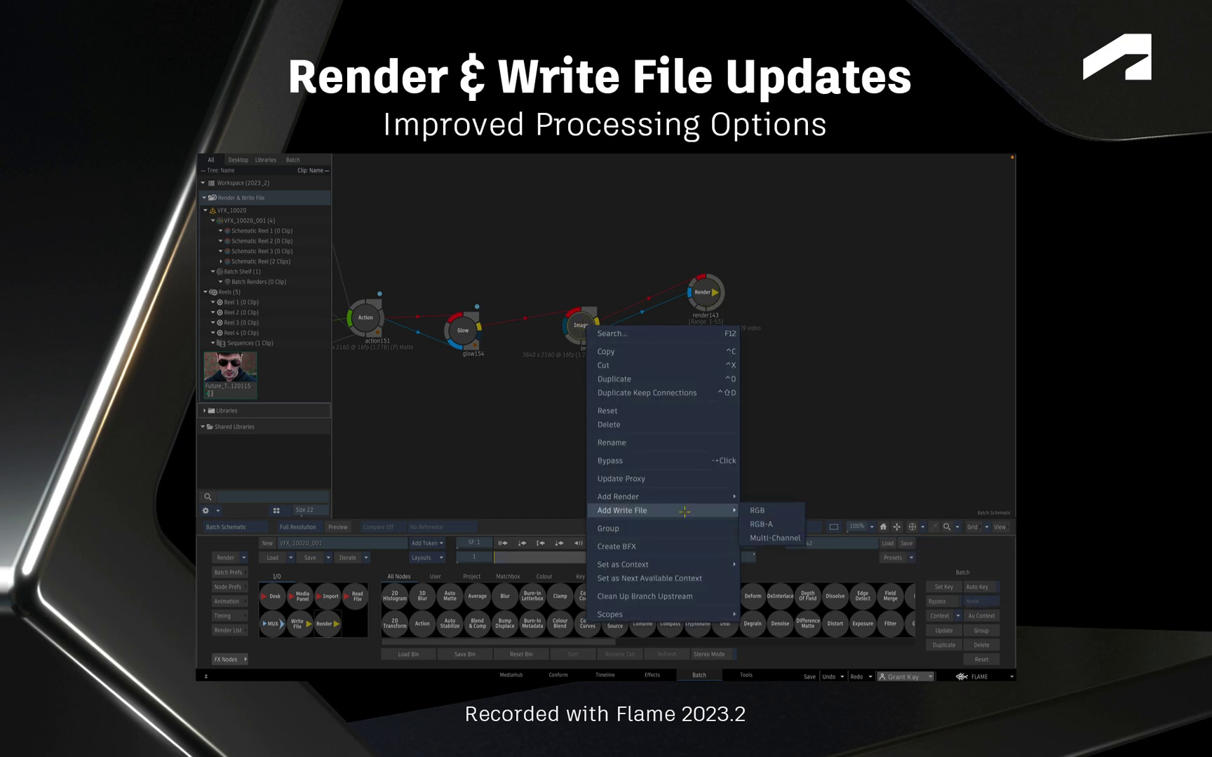
pyautogui.click(775, 538)
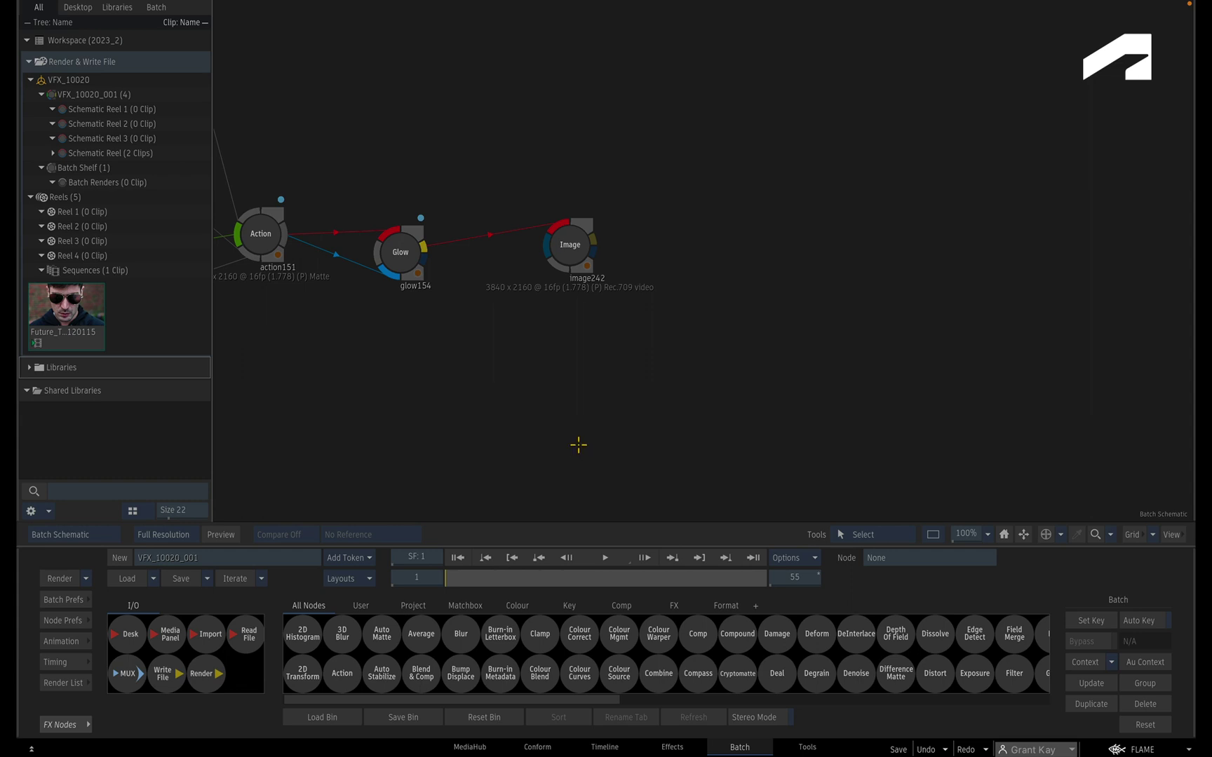
# Add a Render node, render143, and connect image242's outputs to it
pyautogui.moveTo(202, 678); pyautogui.dragTo(746, 214)
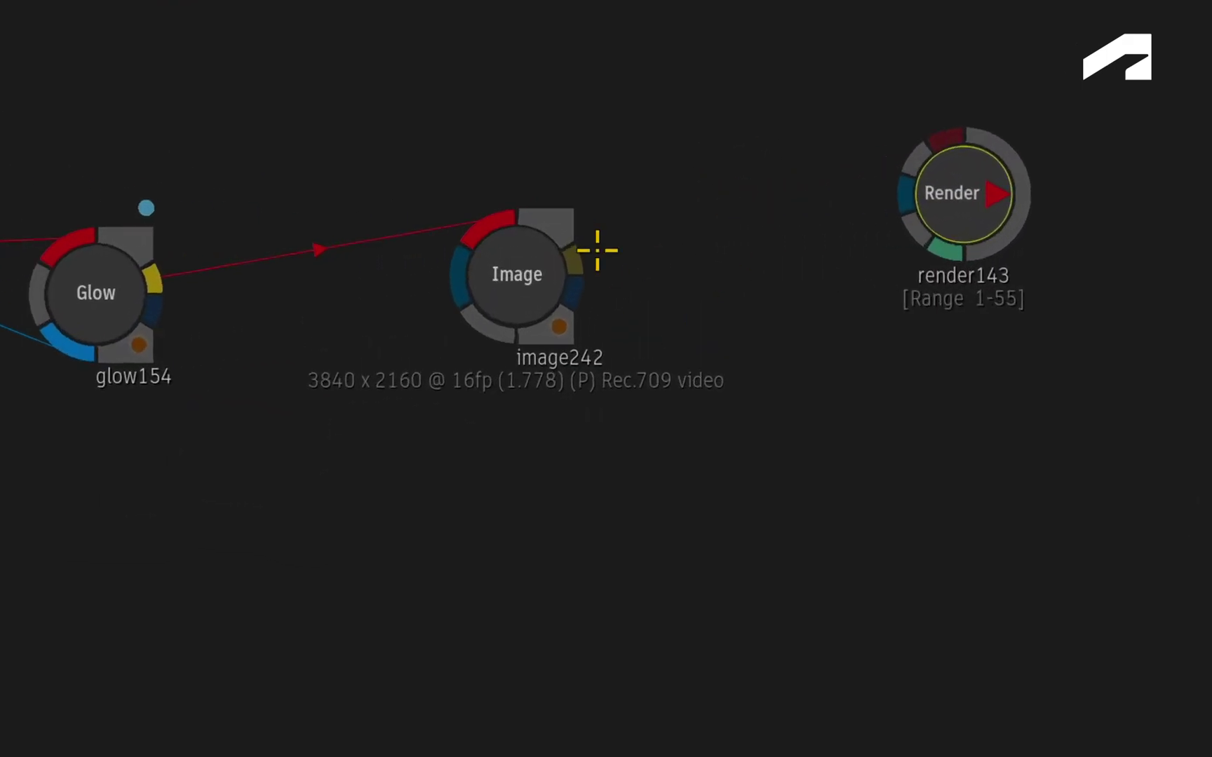
pyautogui.moveTo(587, 240); pyautogui.dragTo(794, 176)
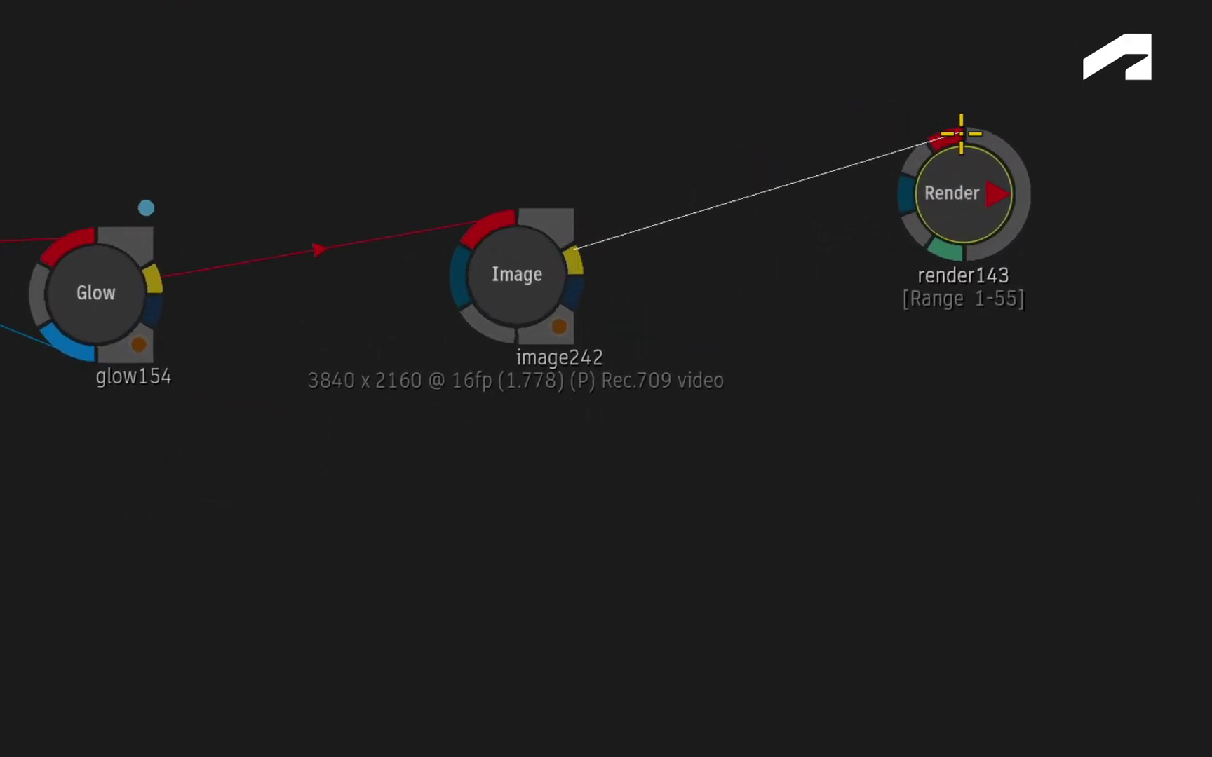
pyautogui.moveTo(961, 133); pyautogui.dragTo(942, 131)
pyautogui.moveTo(572, 292); pyautogui.dragTo(961, 162)
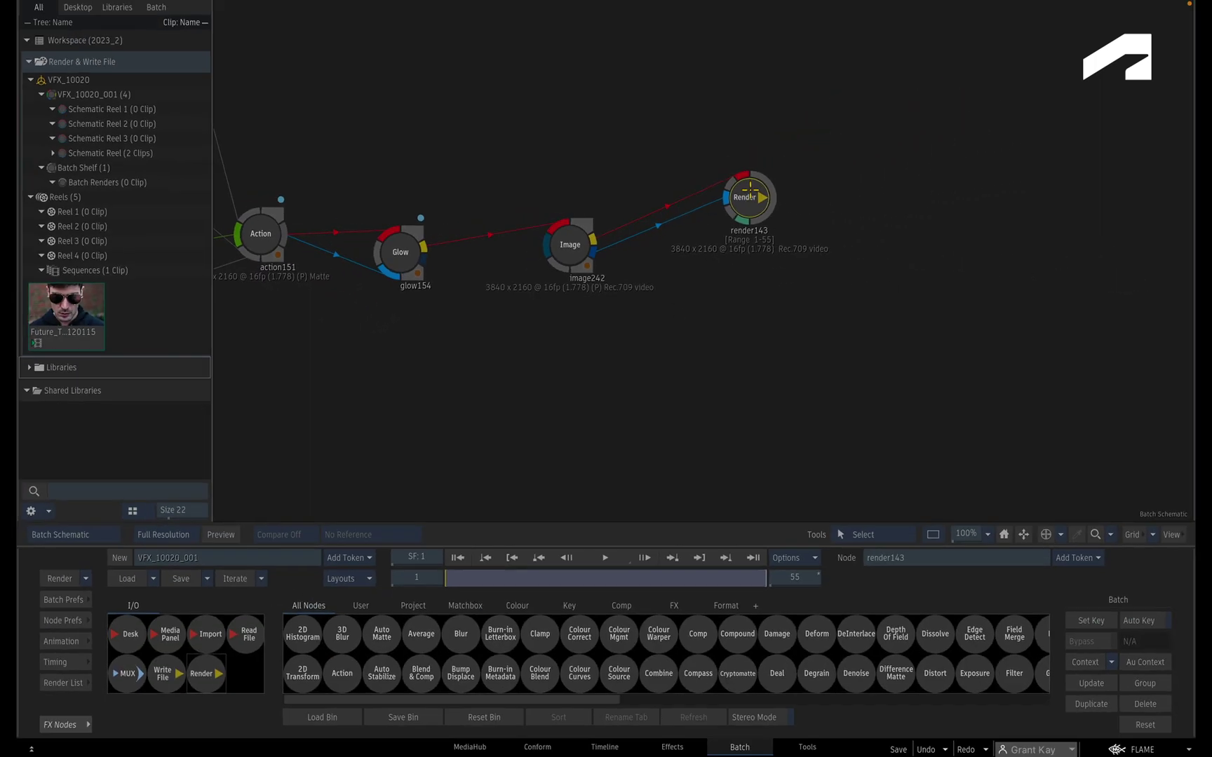
# Set render143's output format to Multi-Channel
pyautogui.click(960, 162)
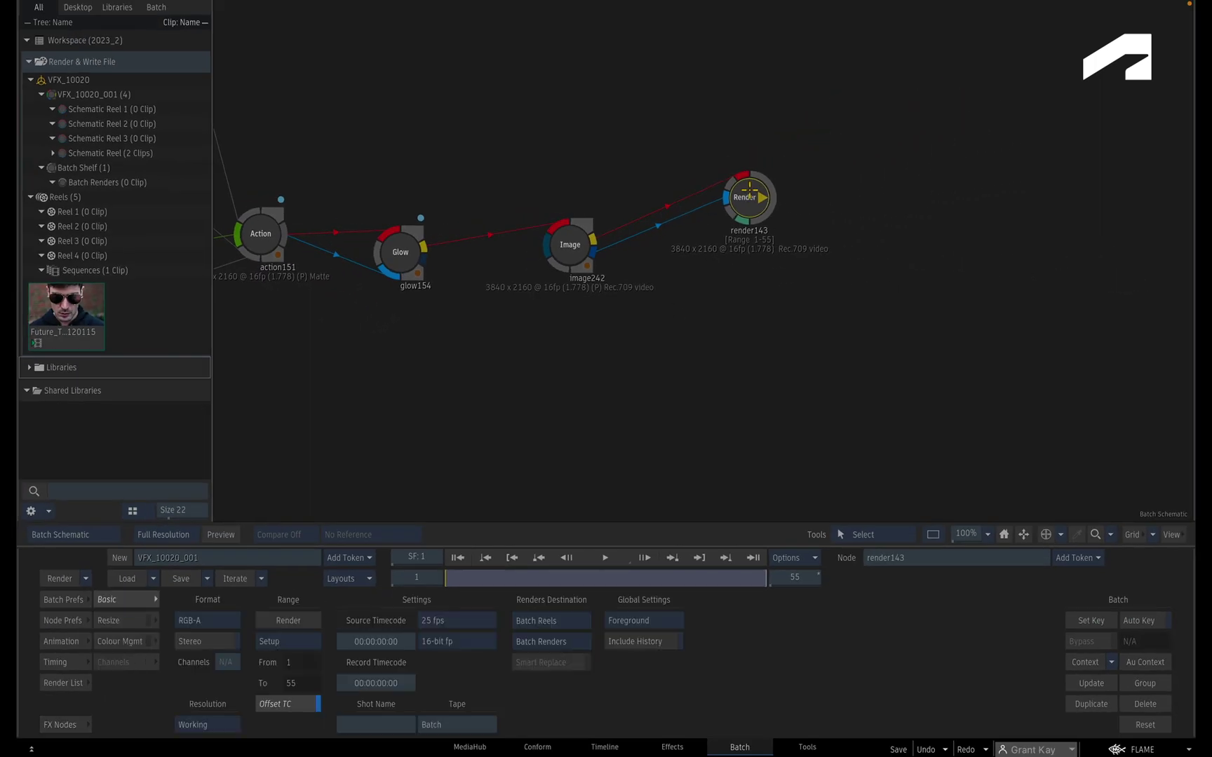
pyautogui.click(223, 620)
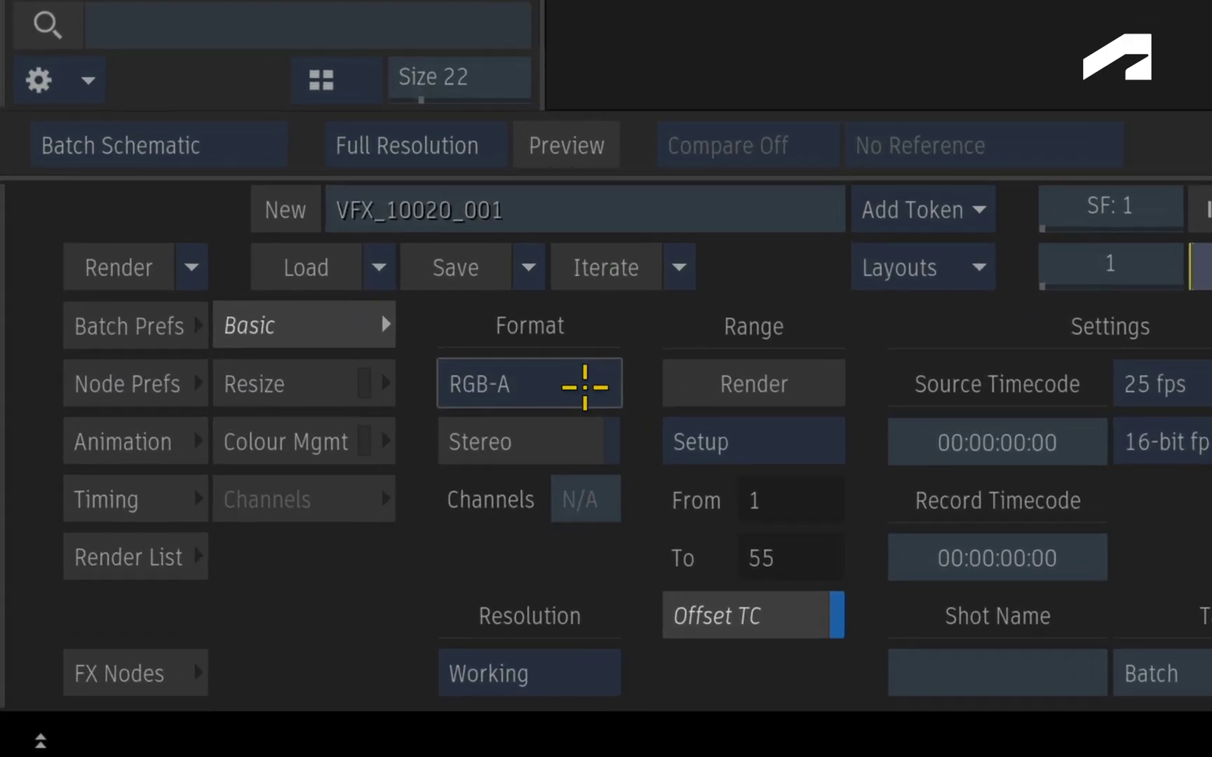
pyautogui.click(300, 571)
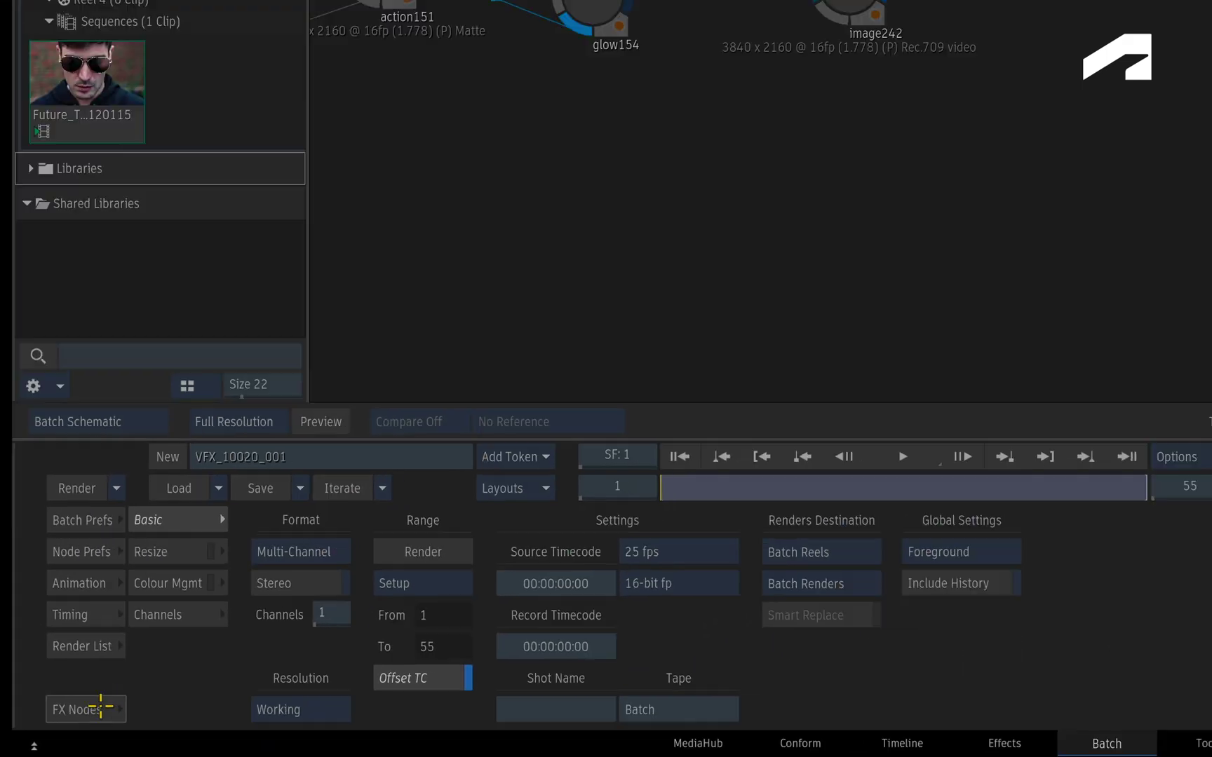
pyautogui.click(100, 707)
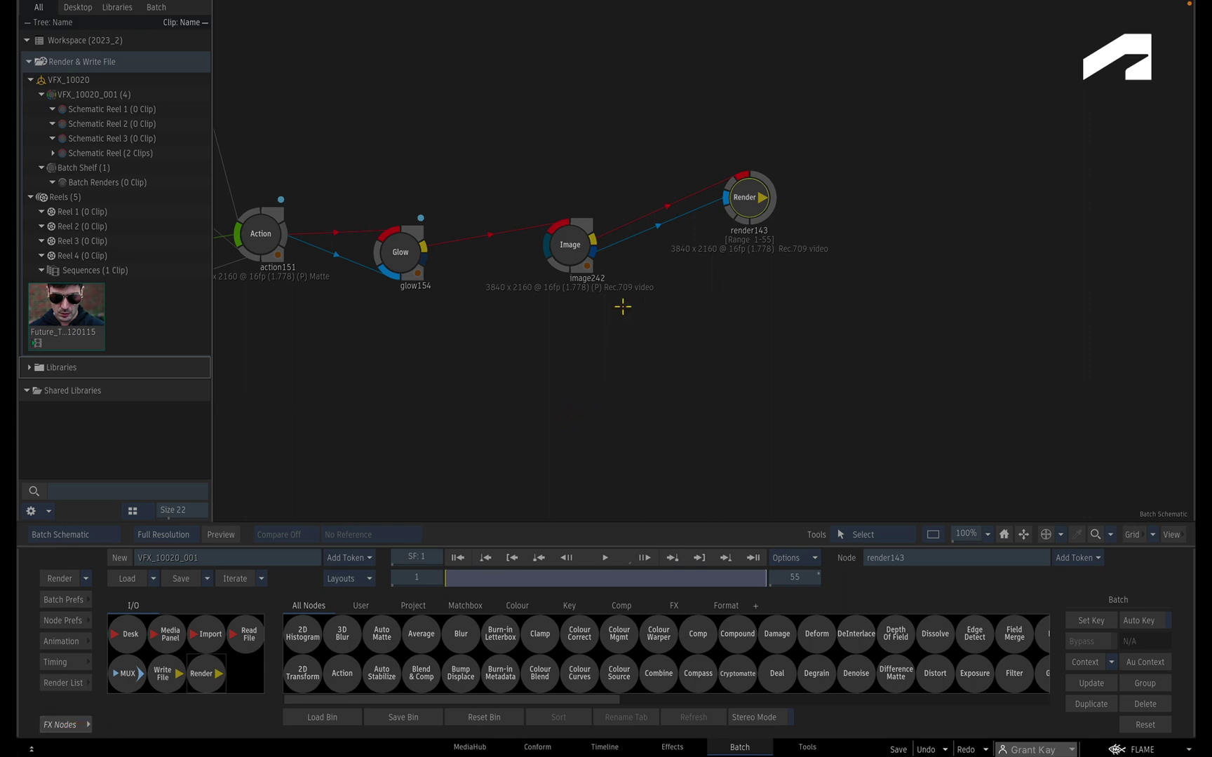
# Add an RGB-A Write File output after image242 and place it below render143
pyautogui.rightClick(573, 242)
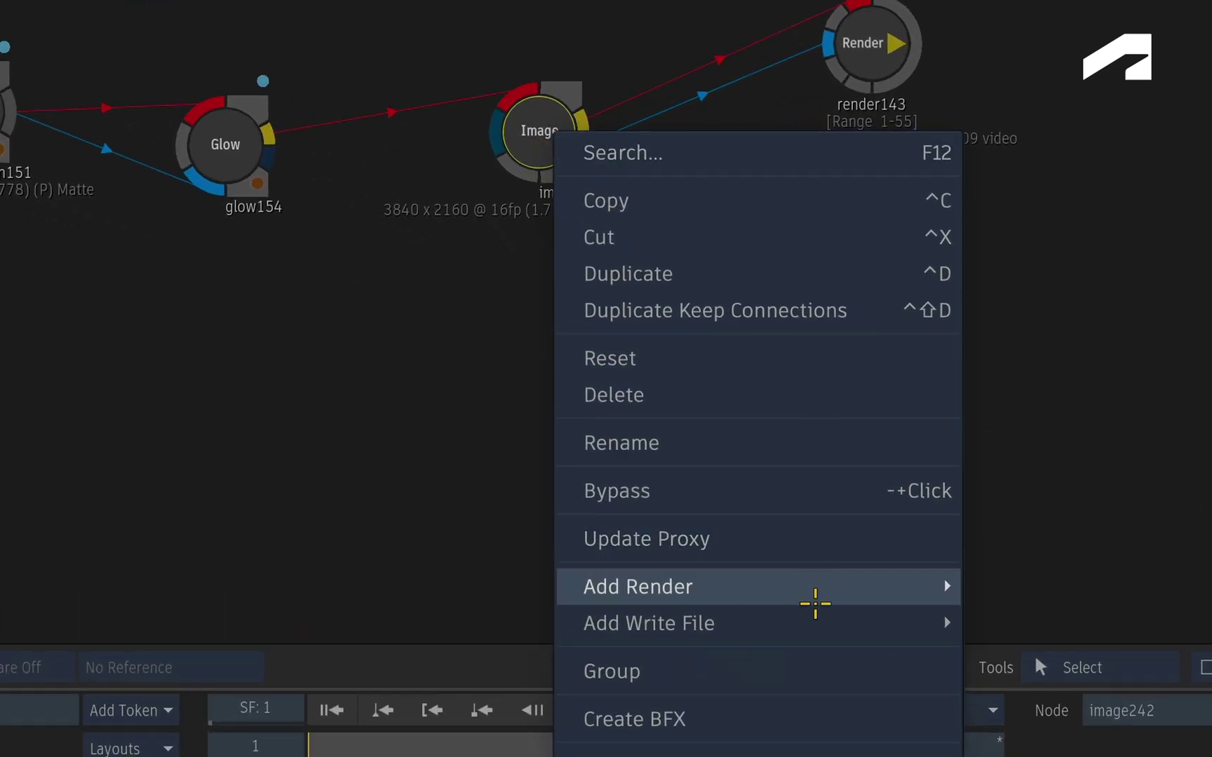
pyautogui.moveTo(815, 625)
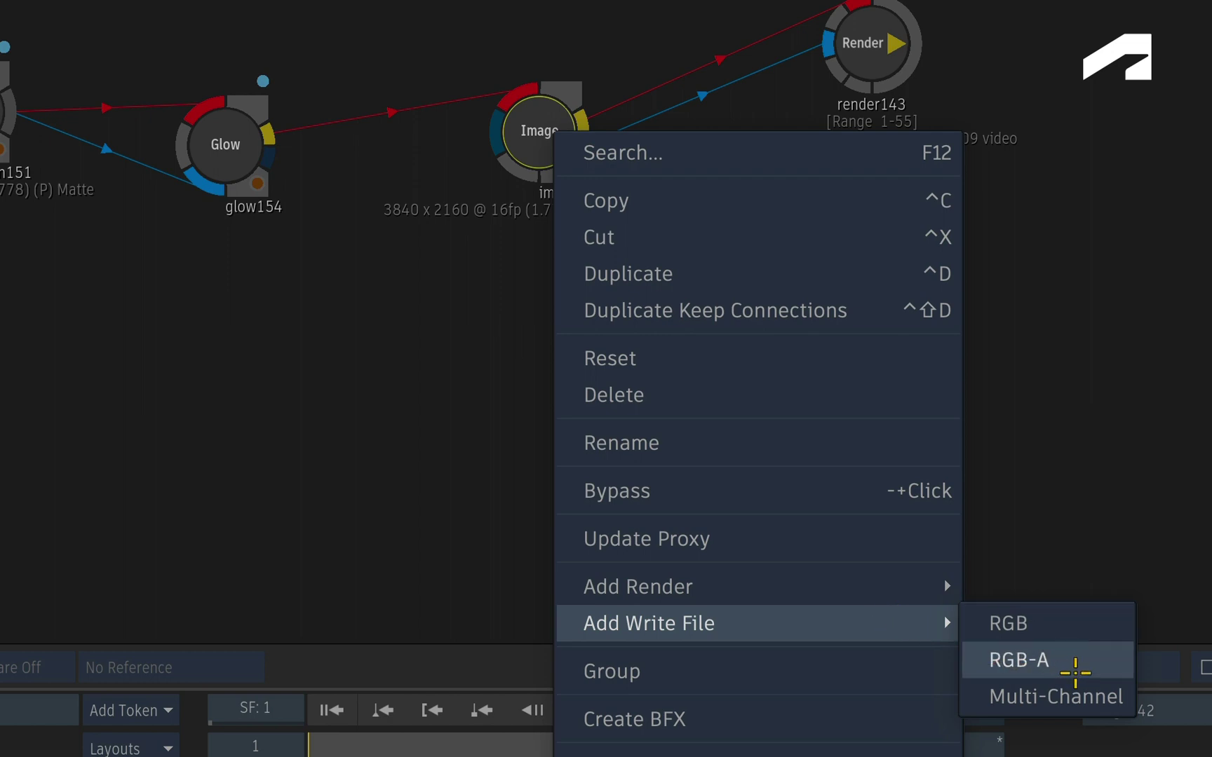
pyautogui.click(1092, 695)
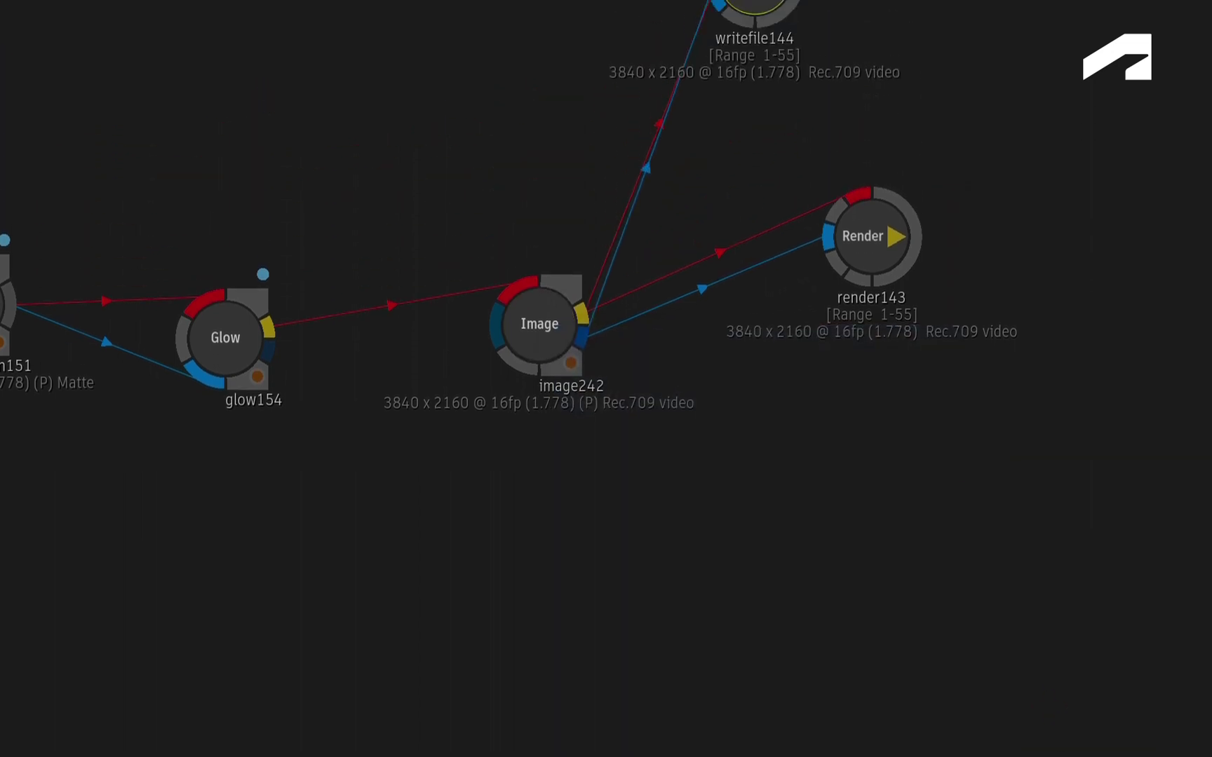
pyautogui.moveTo(768, 56); pyautogui.dragTo(887, 559)
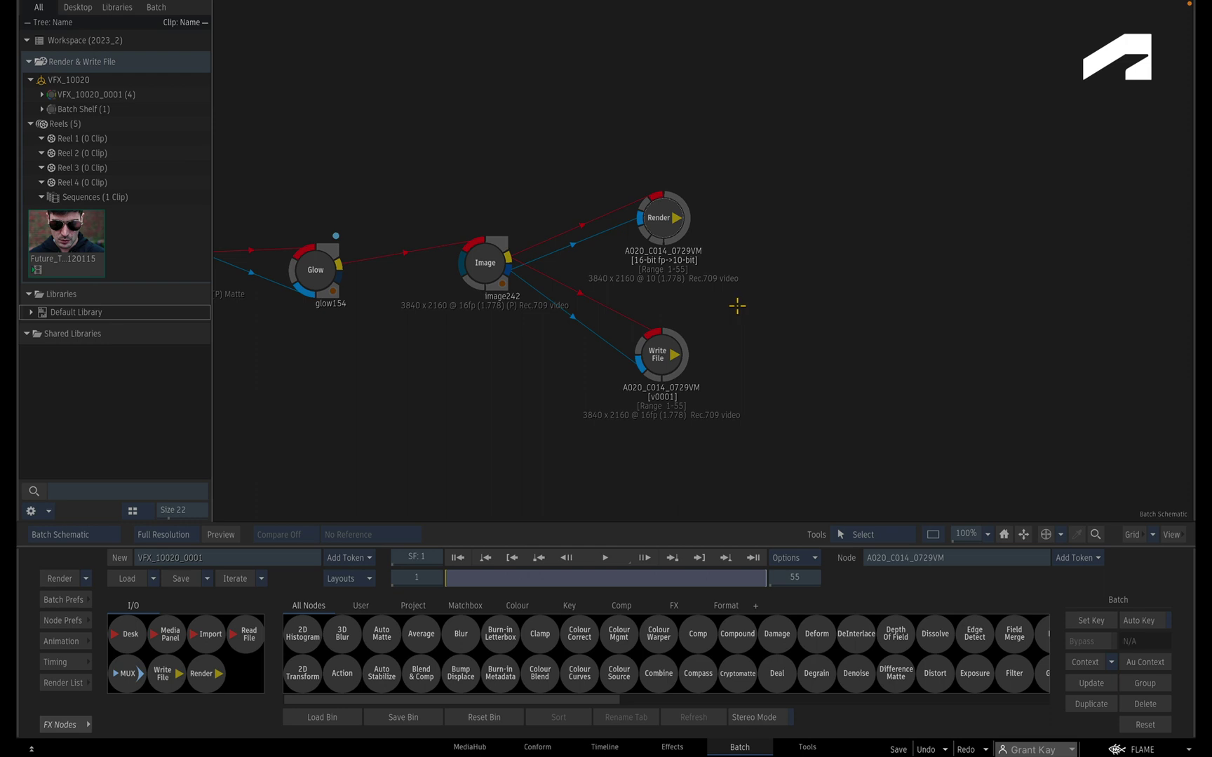
# Compare the Render and Write File nodes' output and path settings
pyautogui.doubleClick(661, 223)
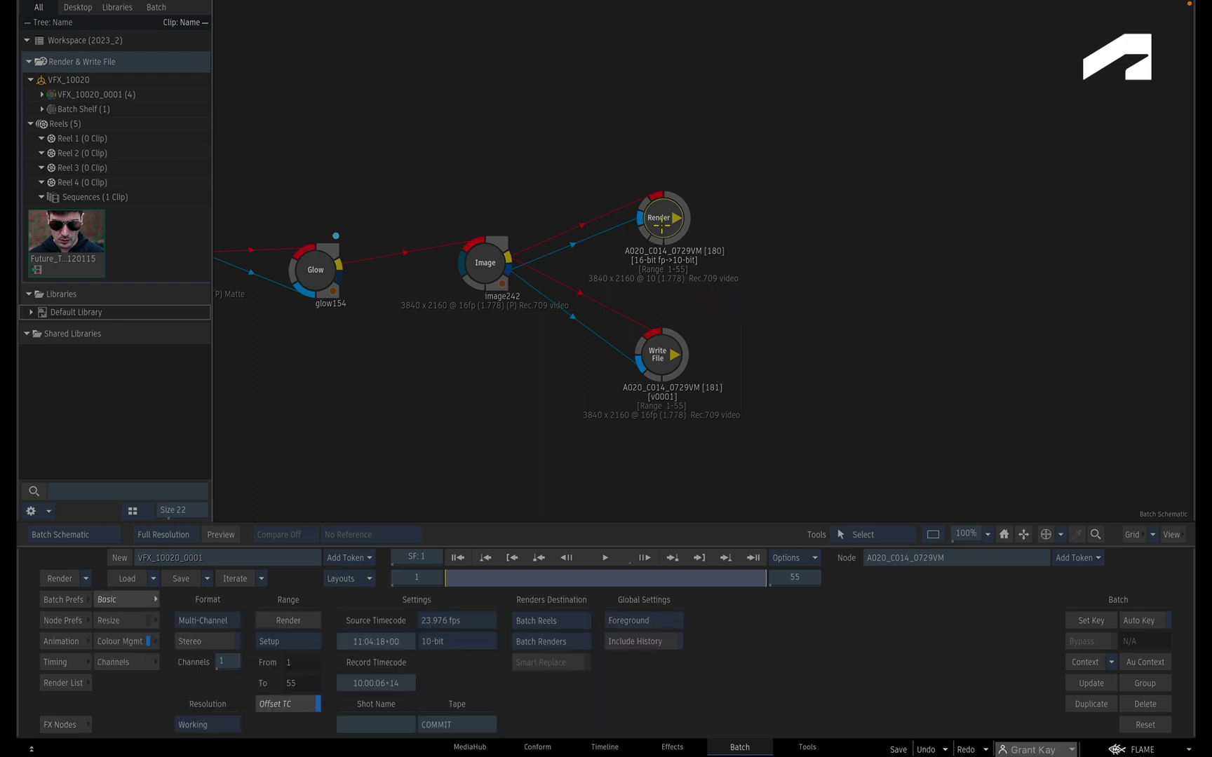
pyautogui.doubleClick(657, 346)
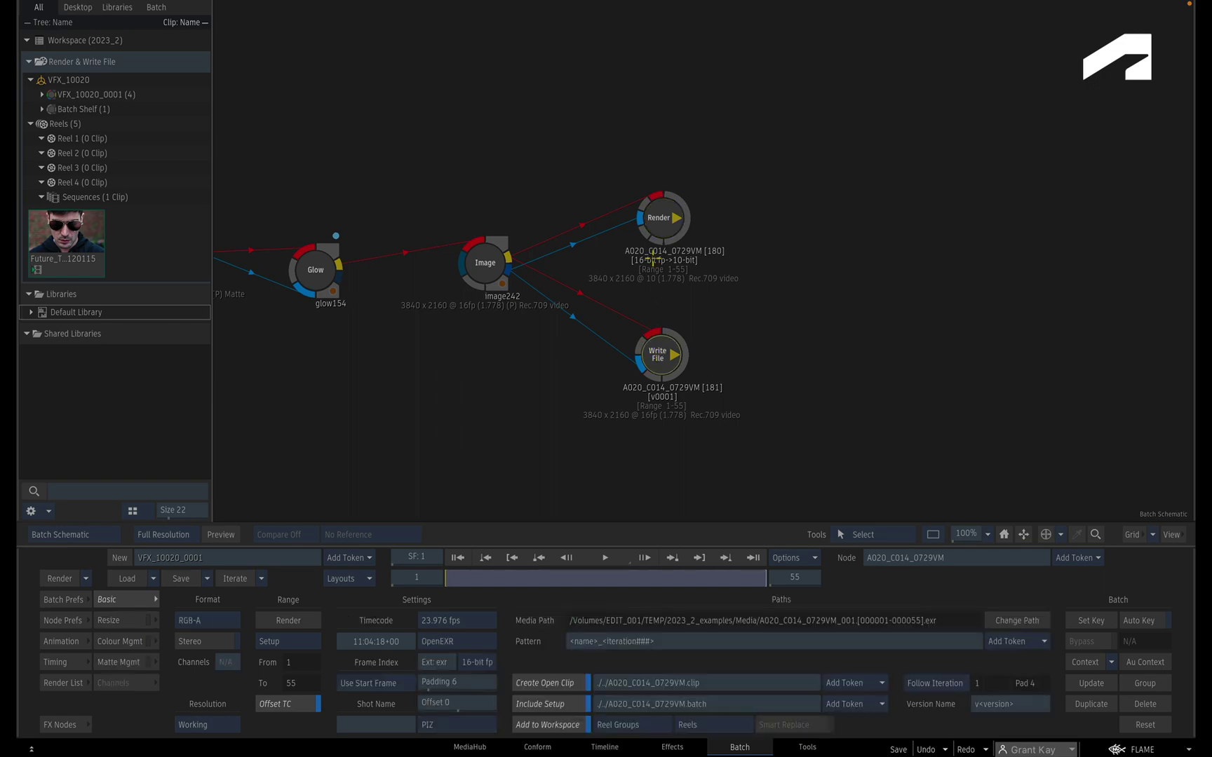
pyautogui.doubleClick(658, 219)
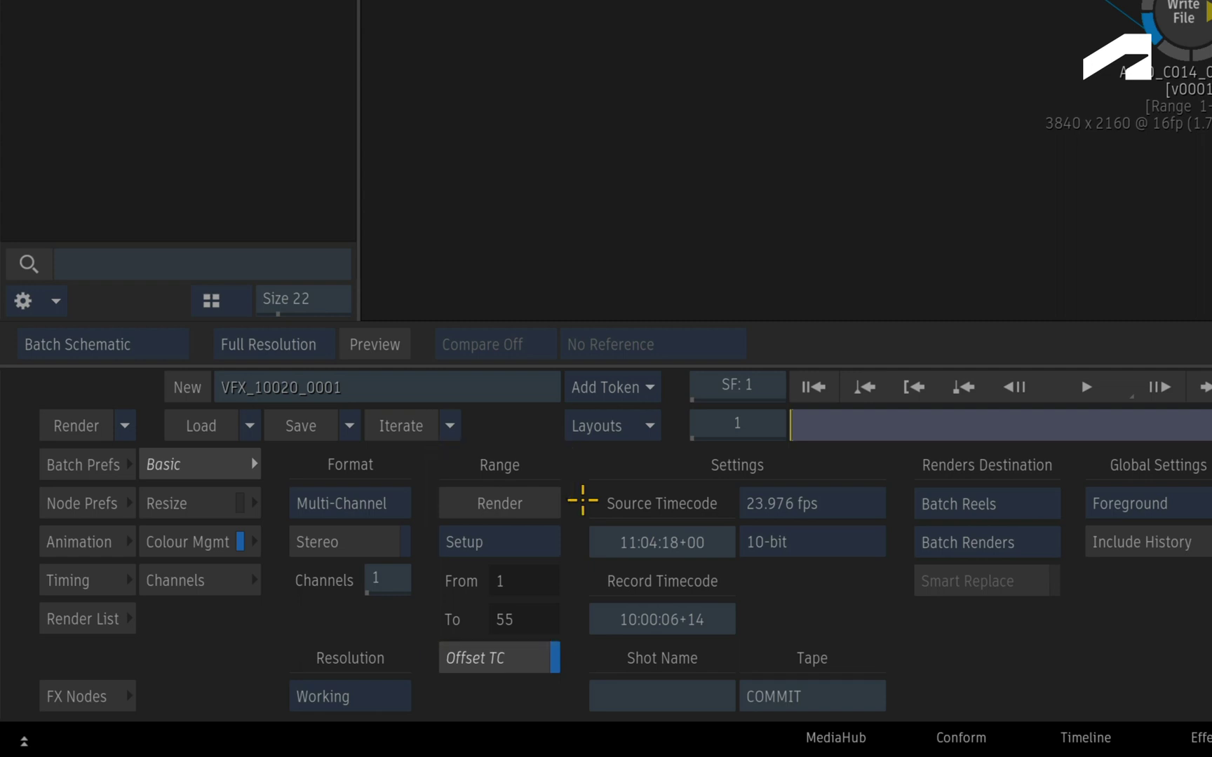
pyautogui.doubleClick(1188, 18)
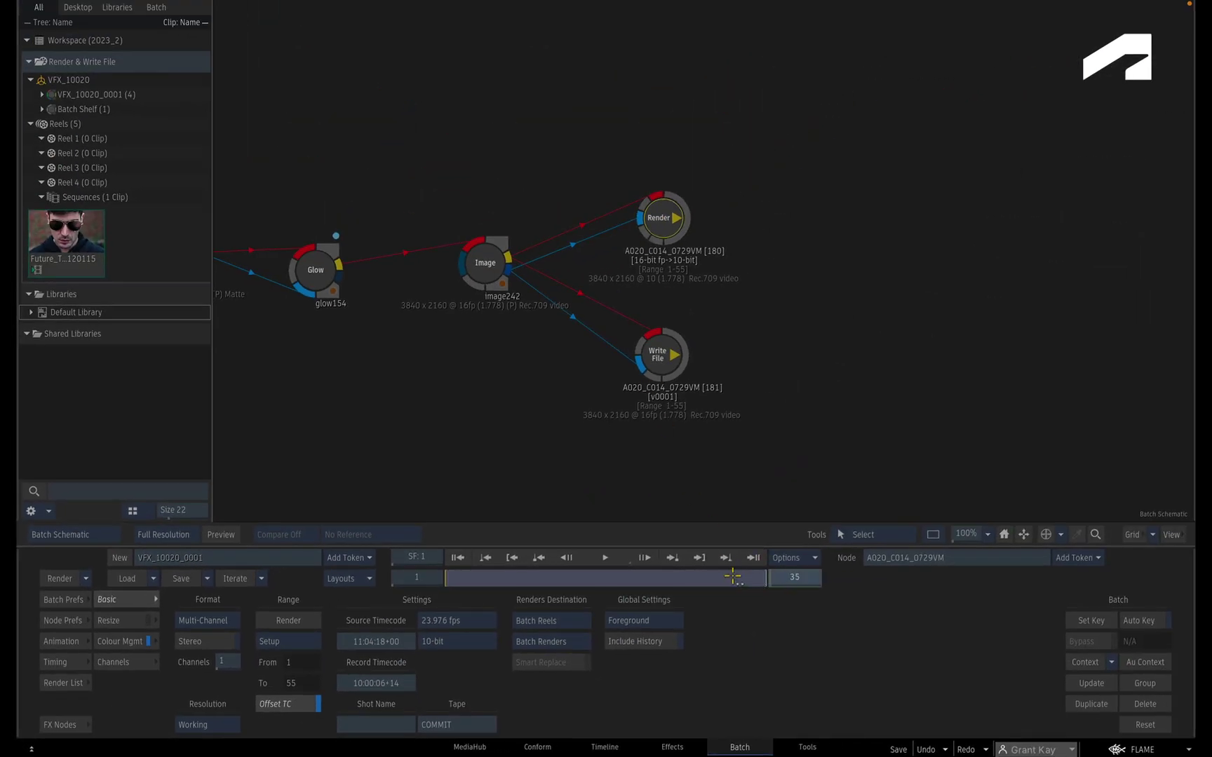
# Keep the batch end frame at 55 and give the Render node a custom range starting at frame 7
pyautogui.moveTo(730, 576); pyautogui.dragTo(691, 576)
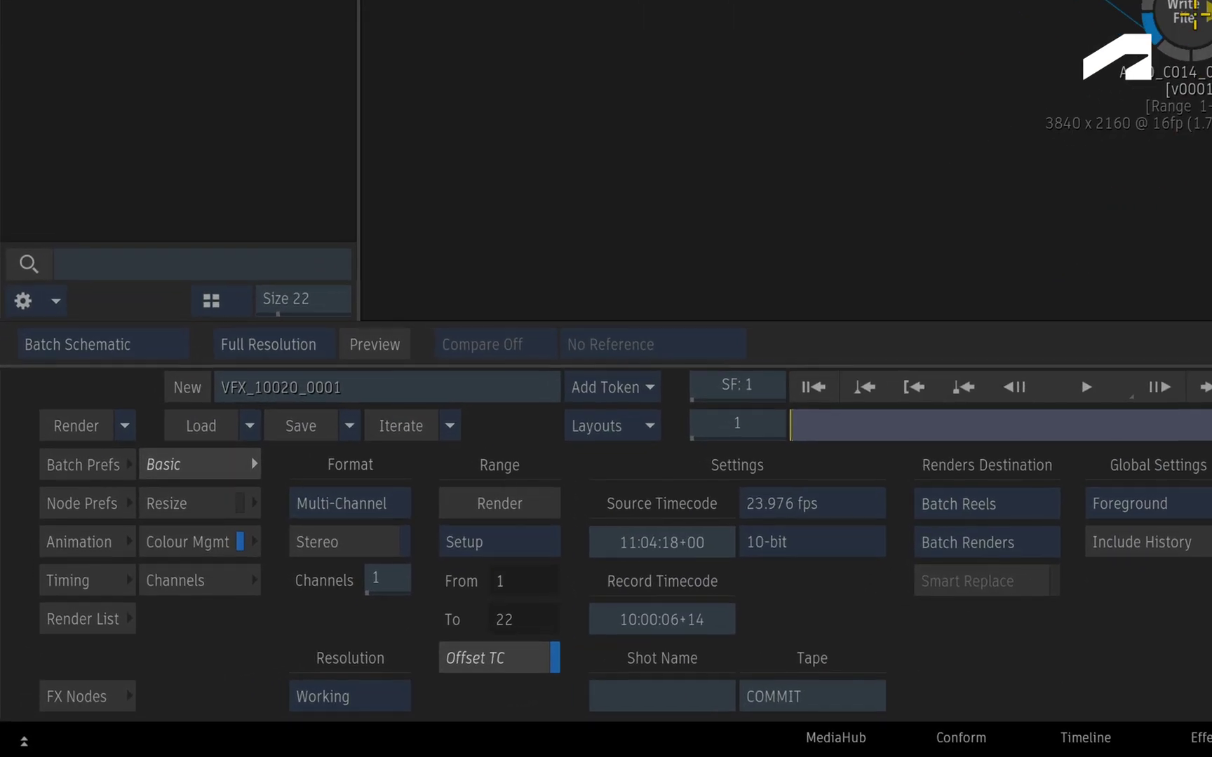
pyautogui.click(657, 355)
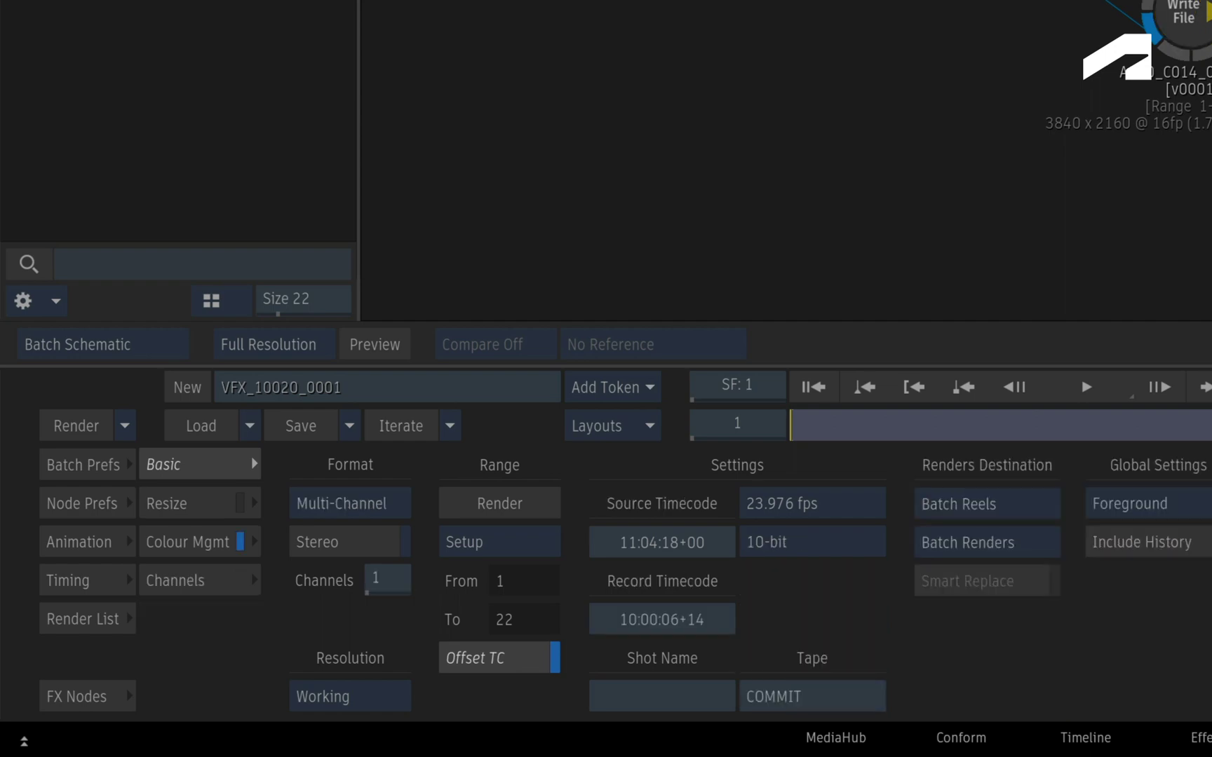
pyautogui.moveTo(1020, 435); pyautogui.dragTo(1211, 443)
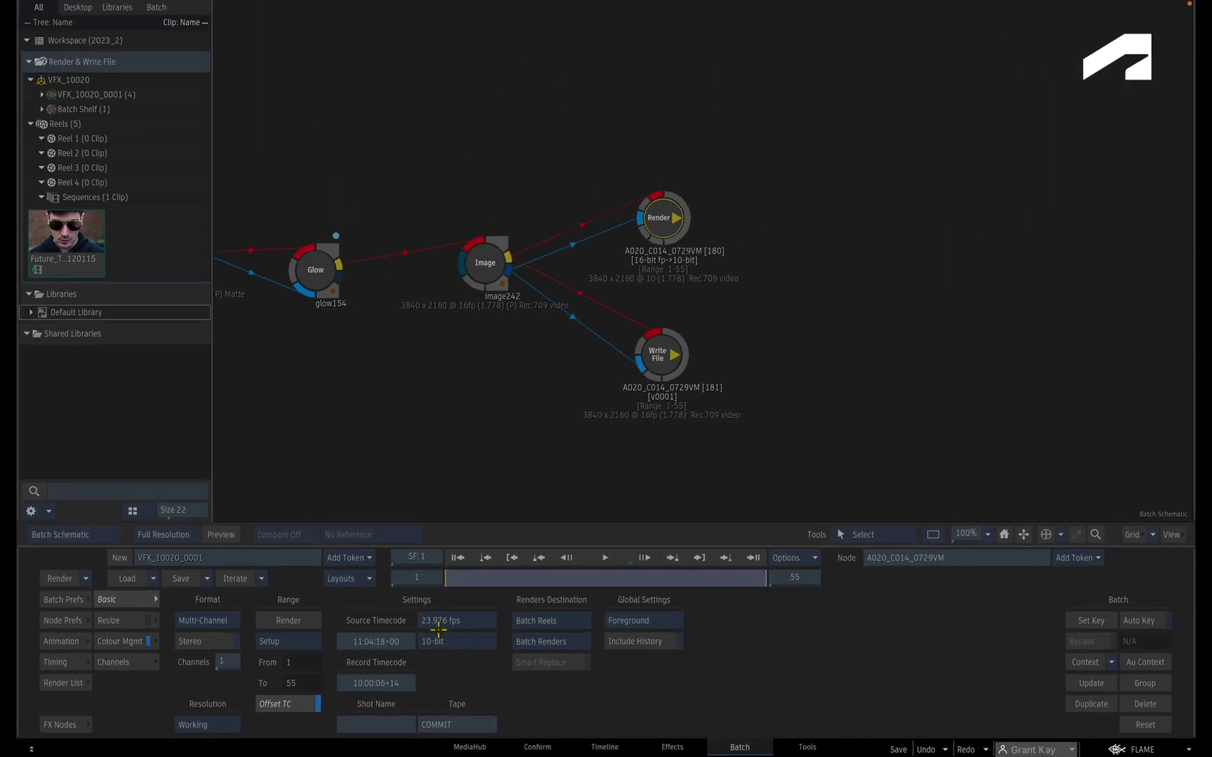
pyautogui.click(308, 640)
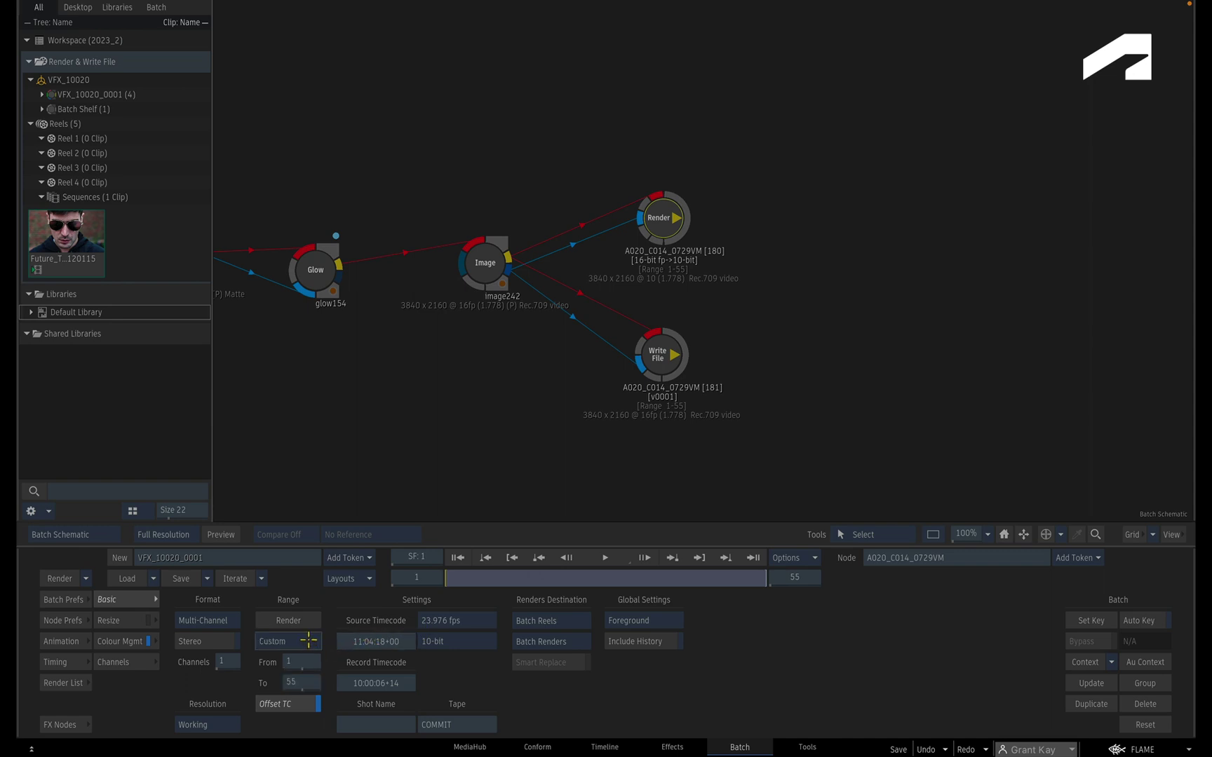
pyautogui.moveTo(295, 661); pyautogui.dragTo(258, 683)
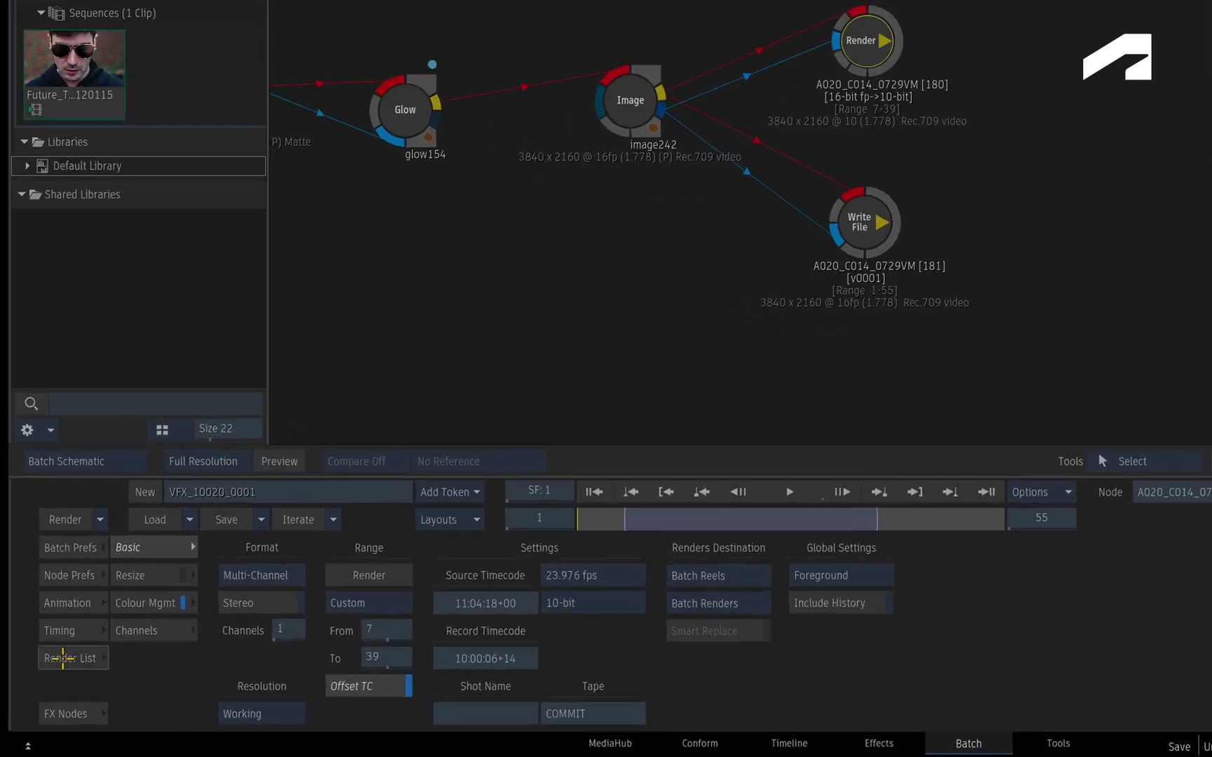
# In the render list, keep the first render's Custom range and move its start frame to 8
pyautogui.click(76, 683)
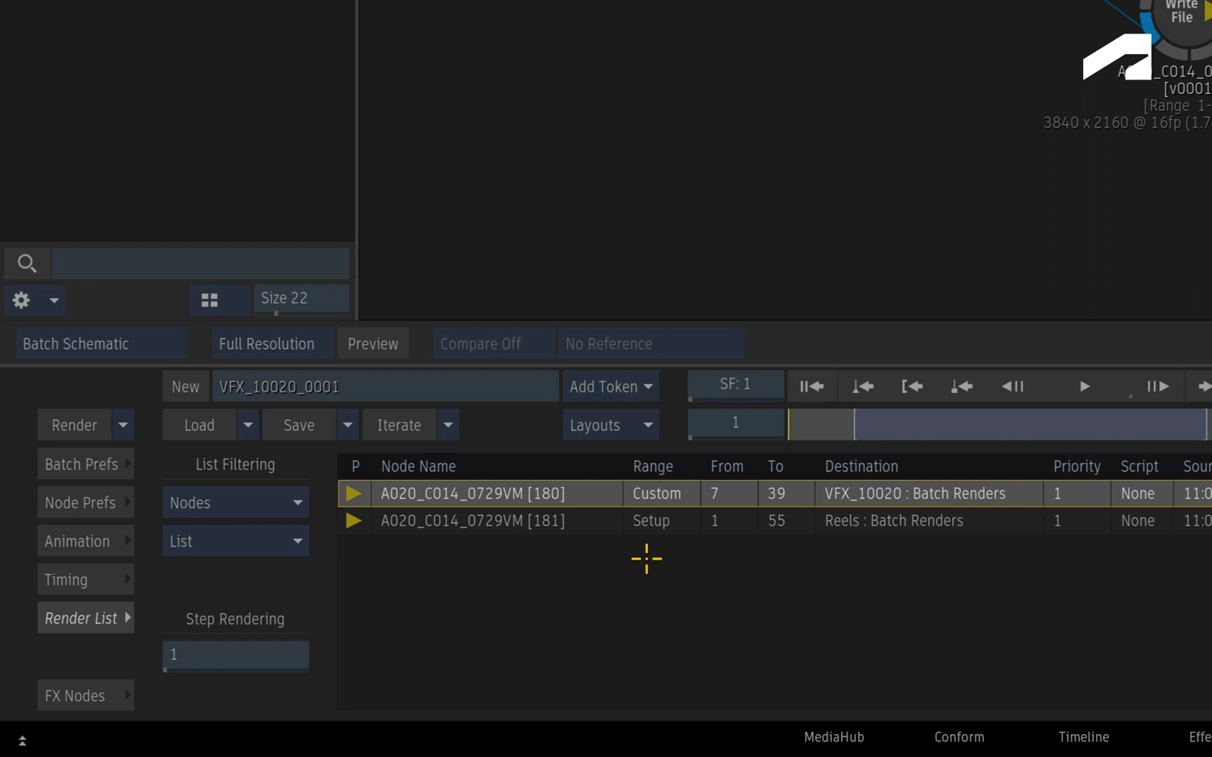
pyautogui.click(653, 493)
pyautogui.click(654, 492)
pyautogui.moveTo(719, 495); pyautogui.dragTo(830, 492)
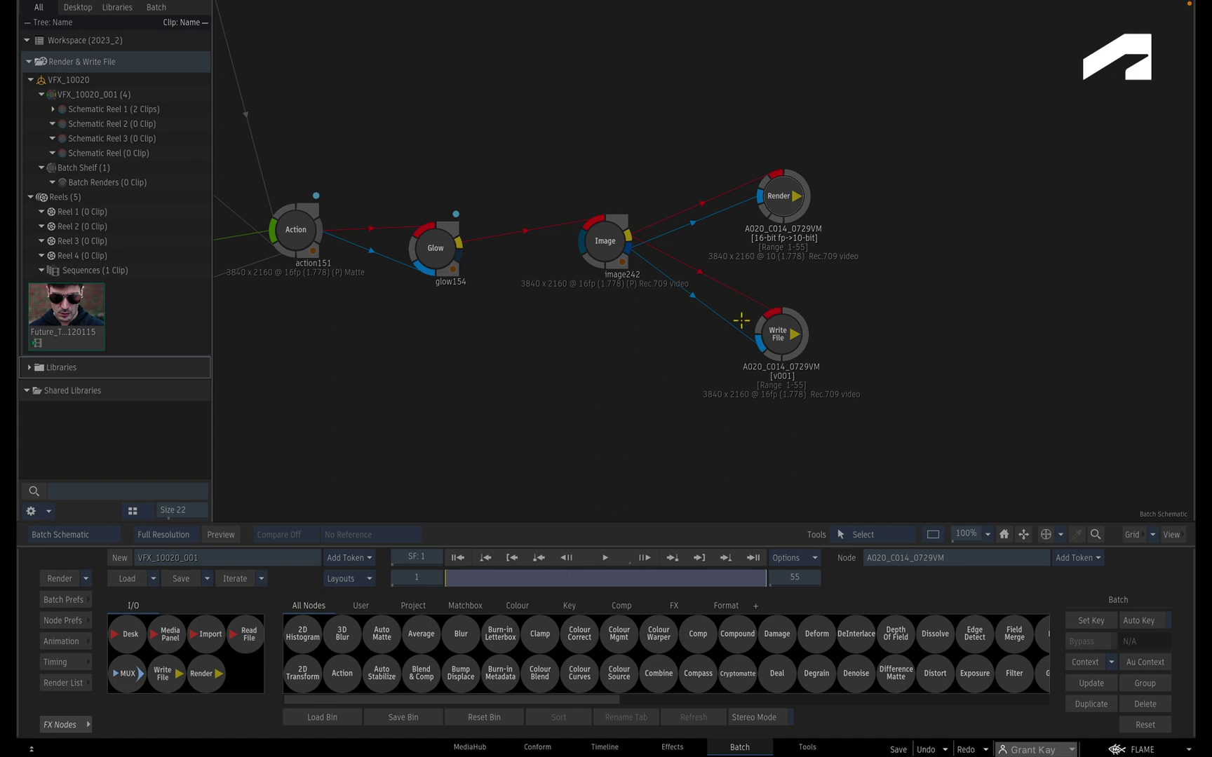
# Compare the Render and Write File node settings, ending on the Render node
pyautogui.doubleClick(784, 190)
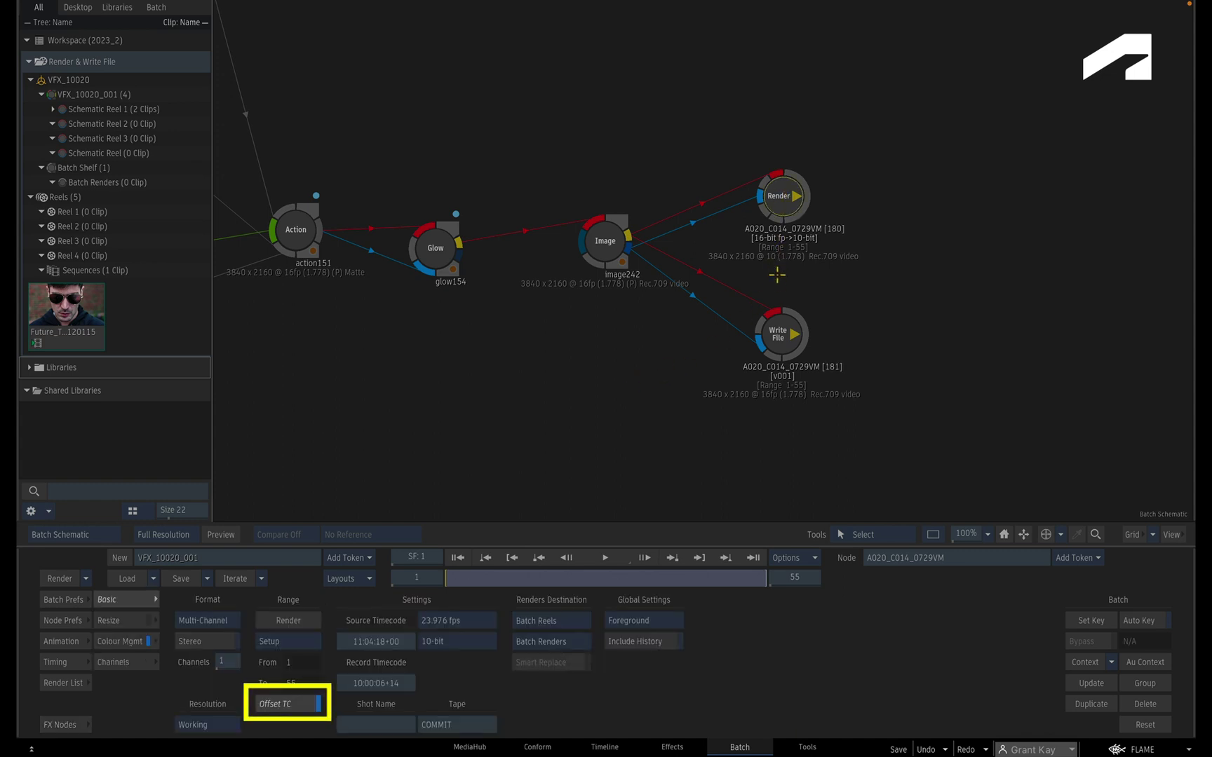
pyautogui.doubleClick(781, 319)
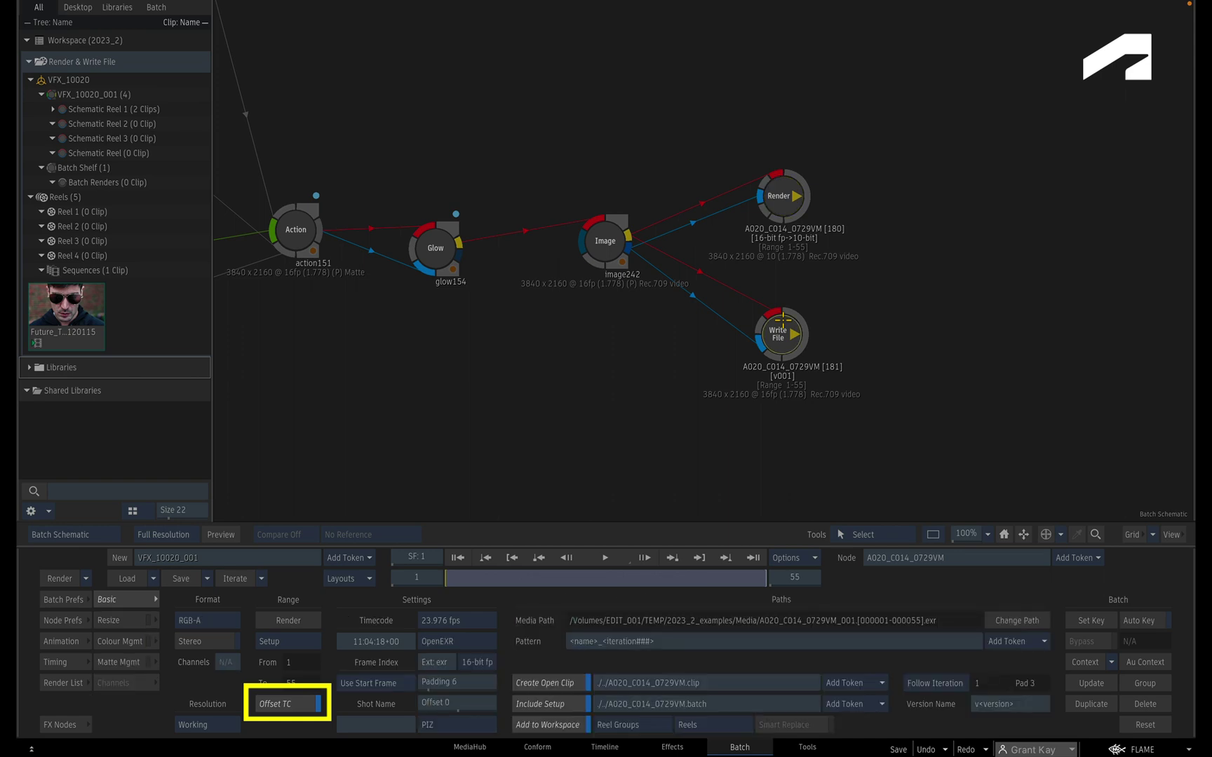
pyautogui.doubleClick(780, 187)
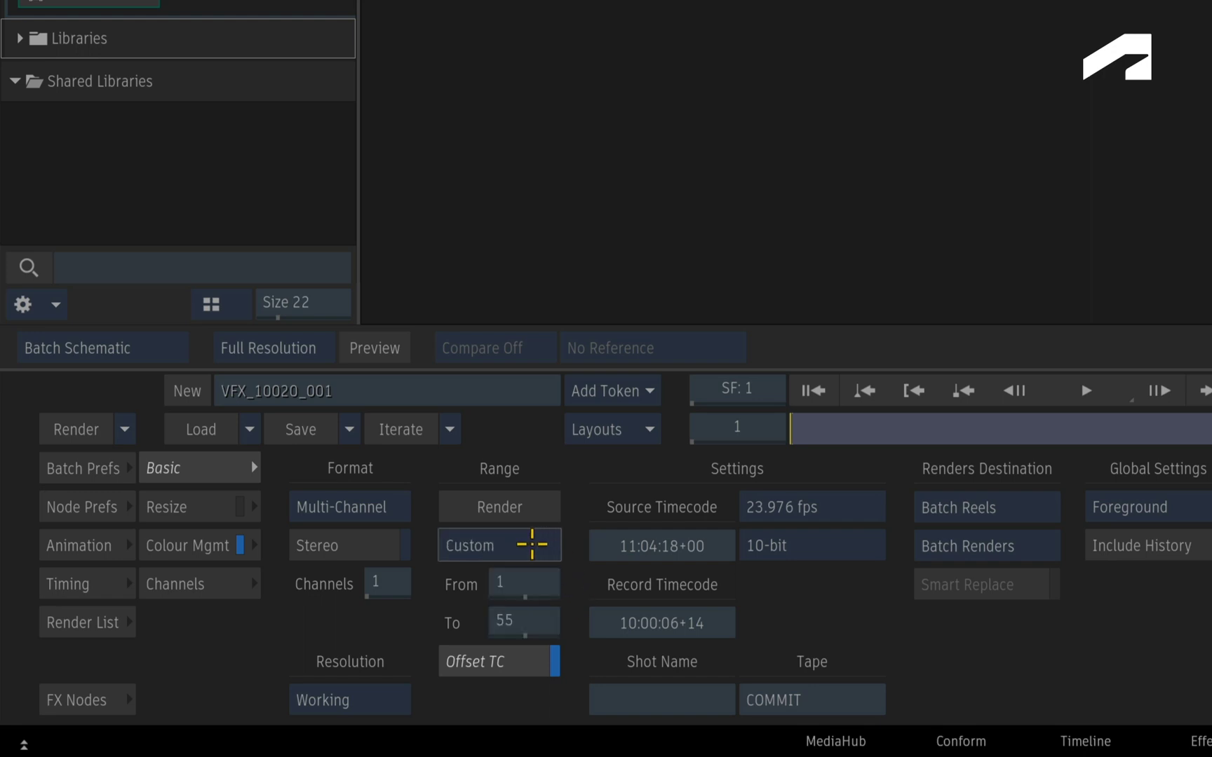
# Enter 10 as the Render node's start frame, giving a custom range of 10–55
pyautogui.click(512, 582)
pyautogui.click(451, 504)
pyautogui.click(474, 544)
pyautogui.click(593, 549)
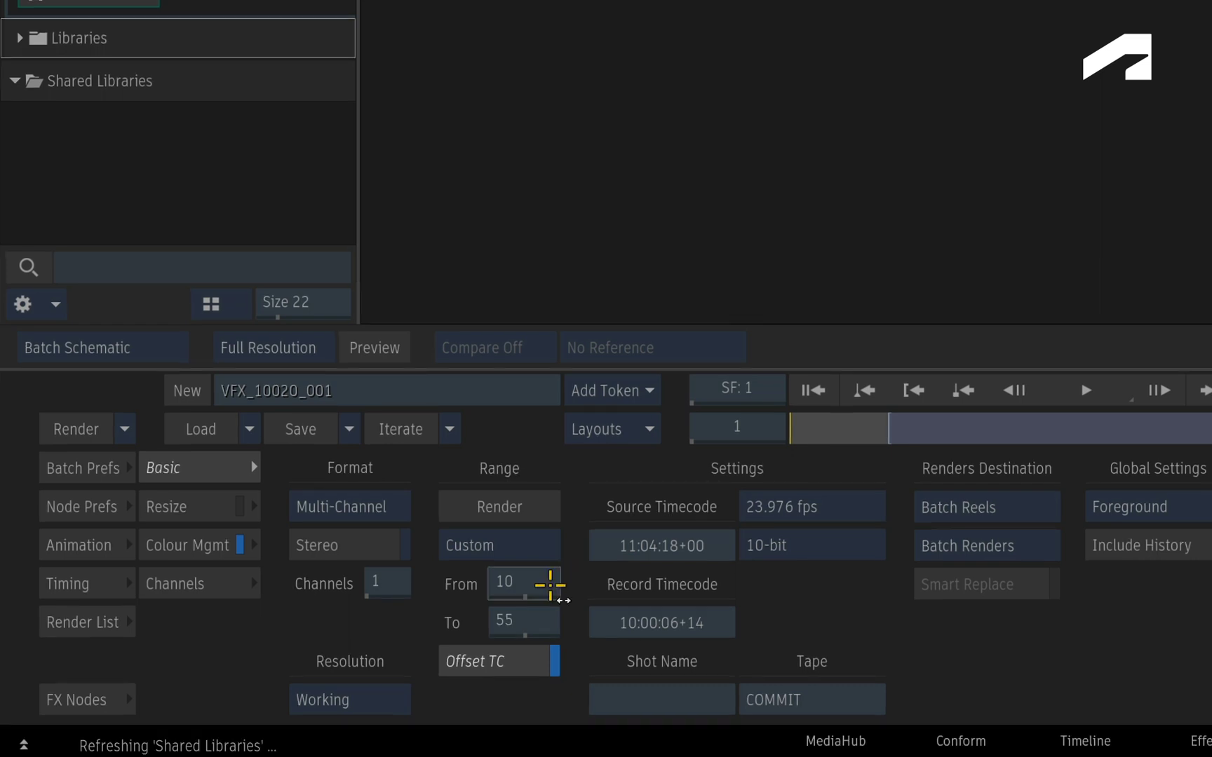
pyautogui.click(82, 621)
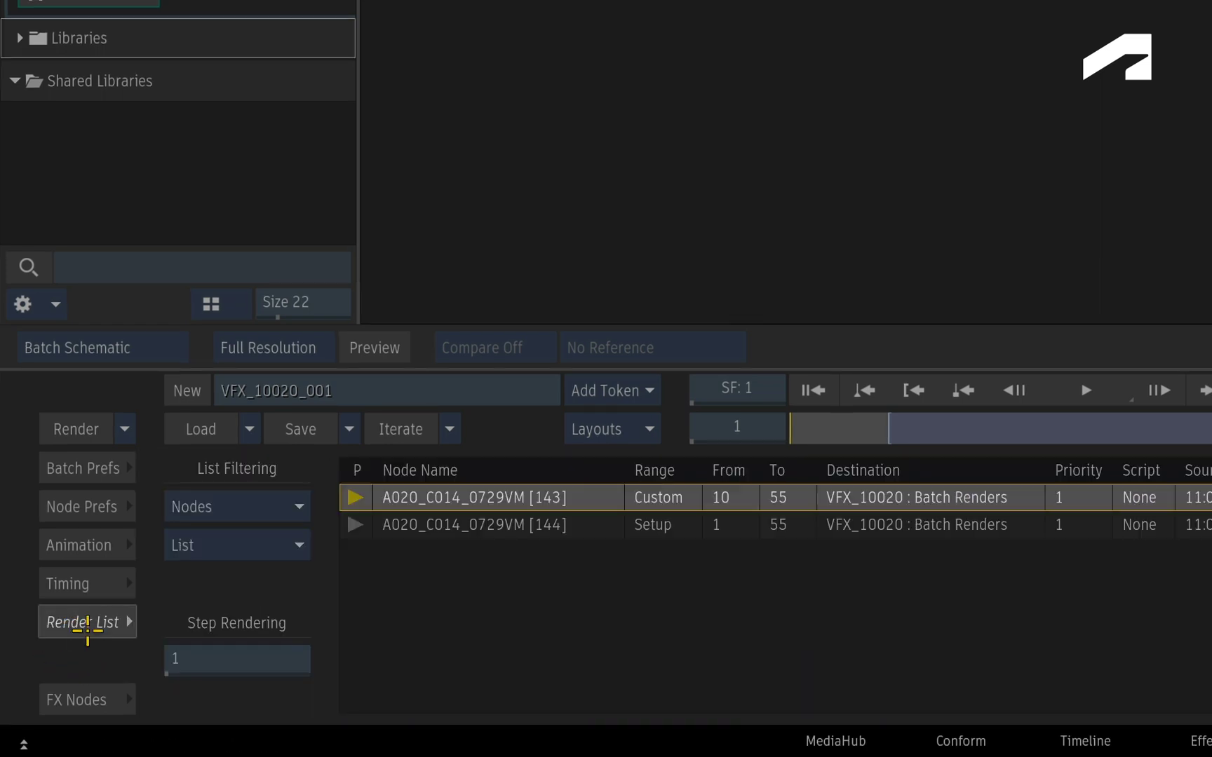
pyautogui.click(87, 618)
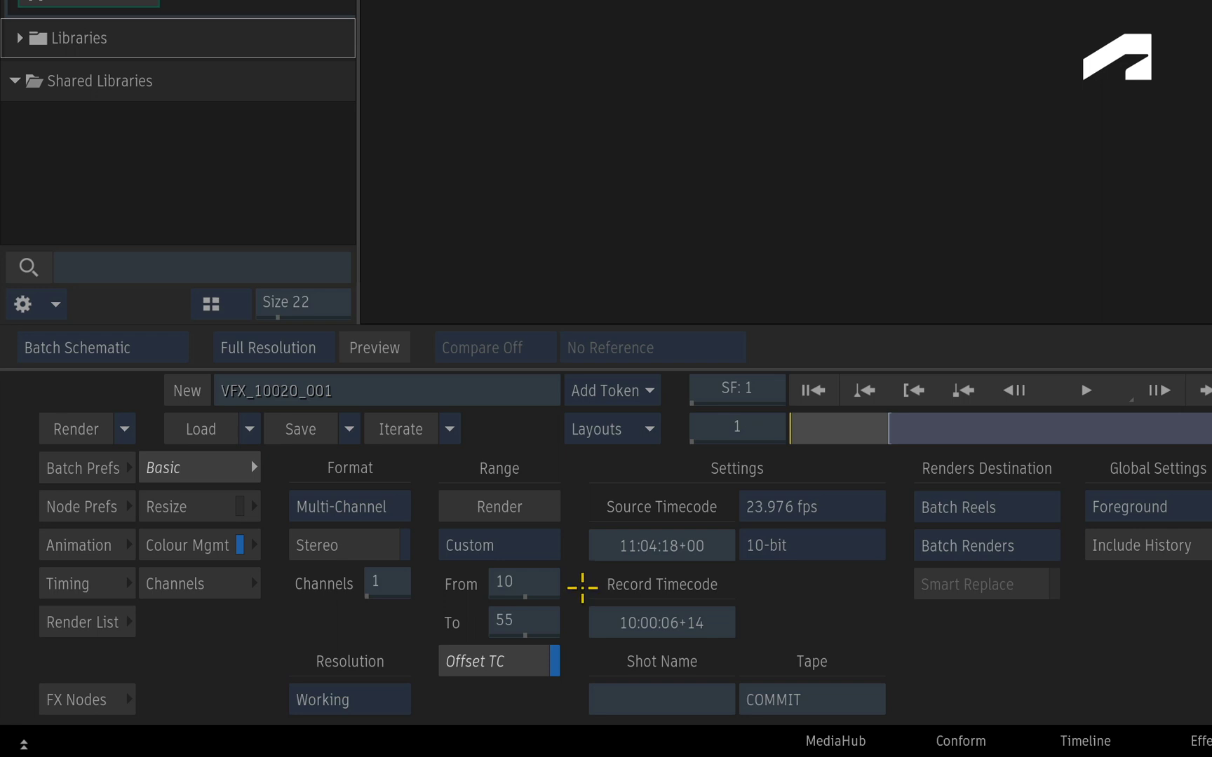
pyautogui.click(534, 659)
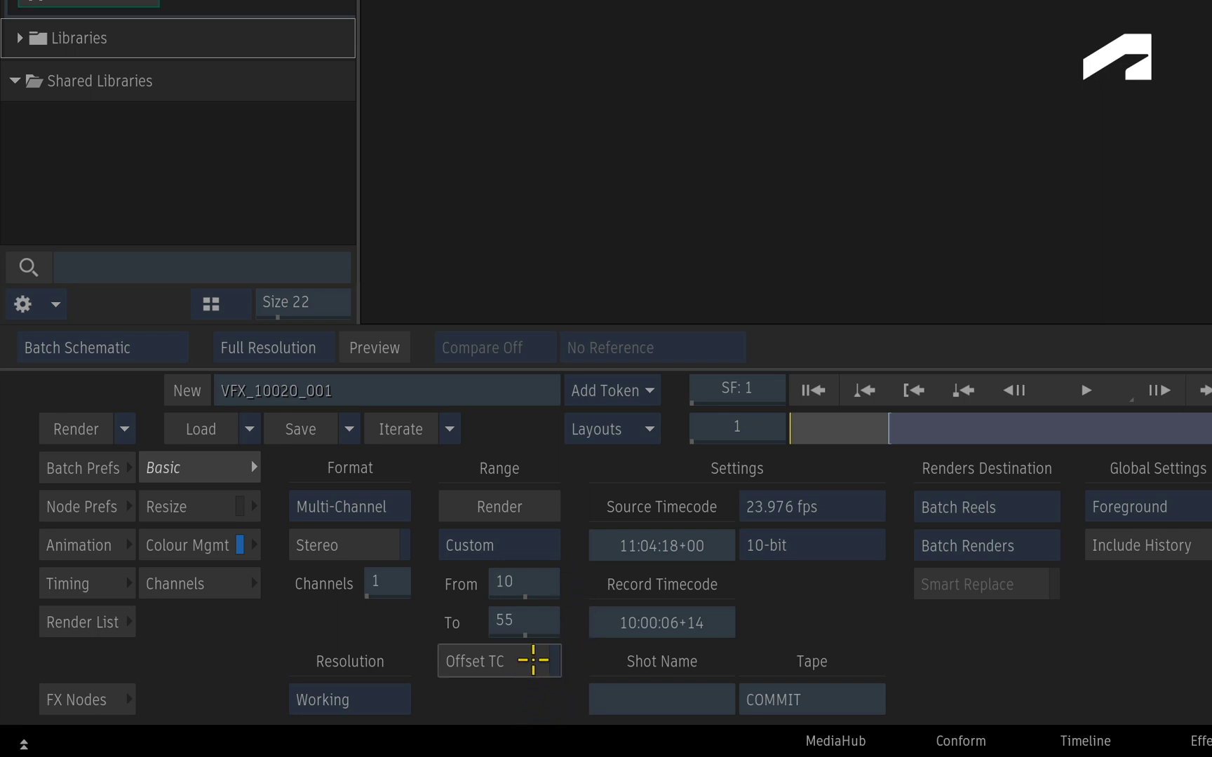
pyautogui.click(535, 660)
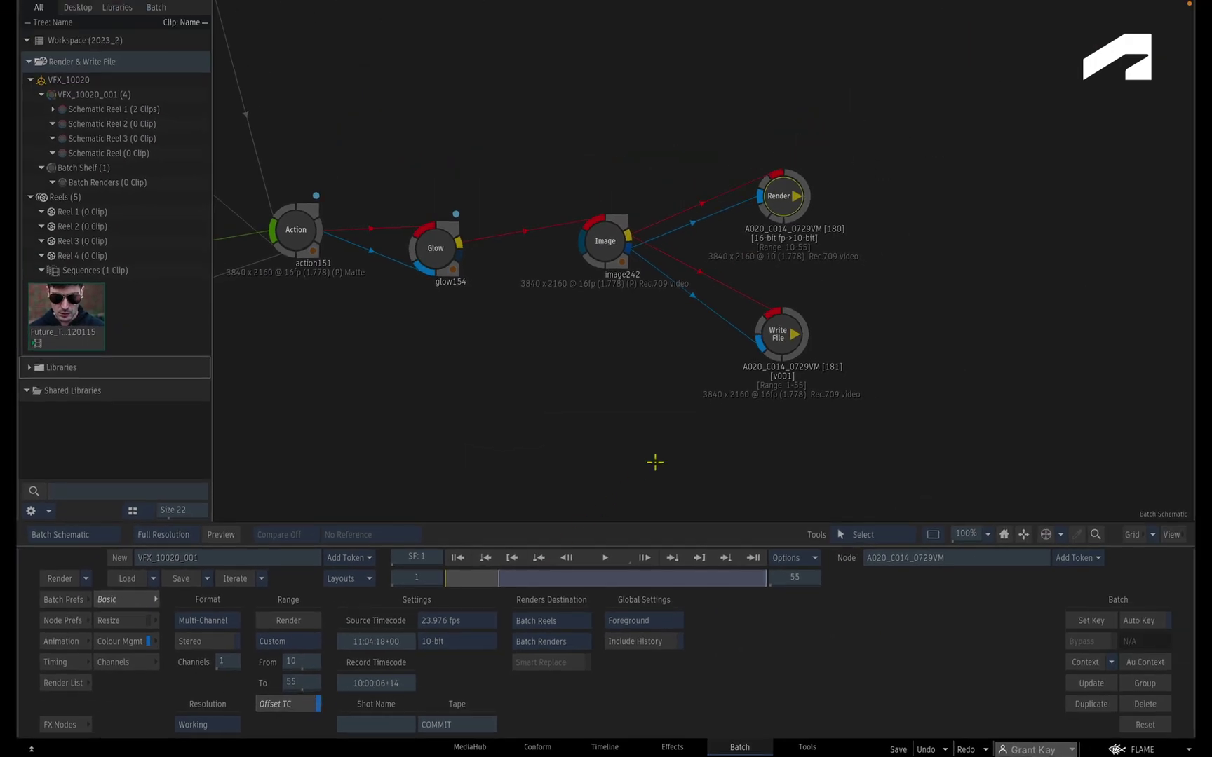
# Select the Write File node to show its output path and format settings
pyautogui.click(782, 327)
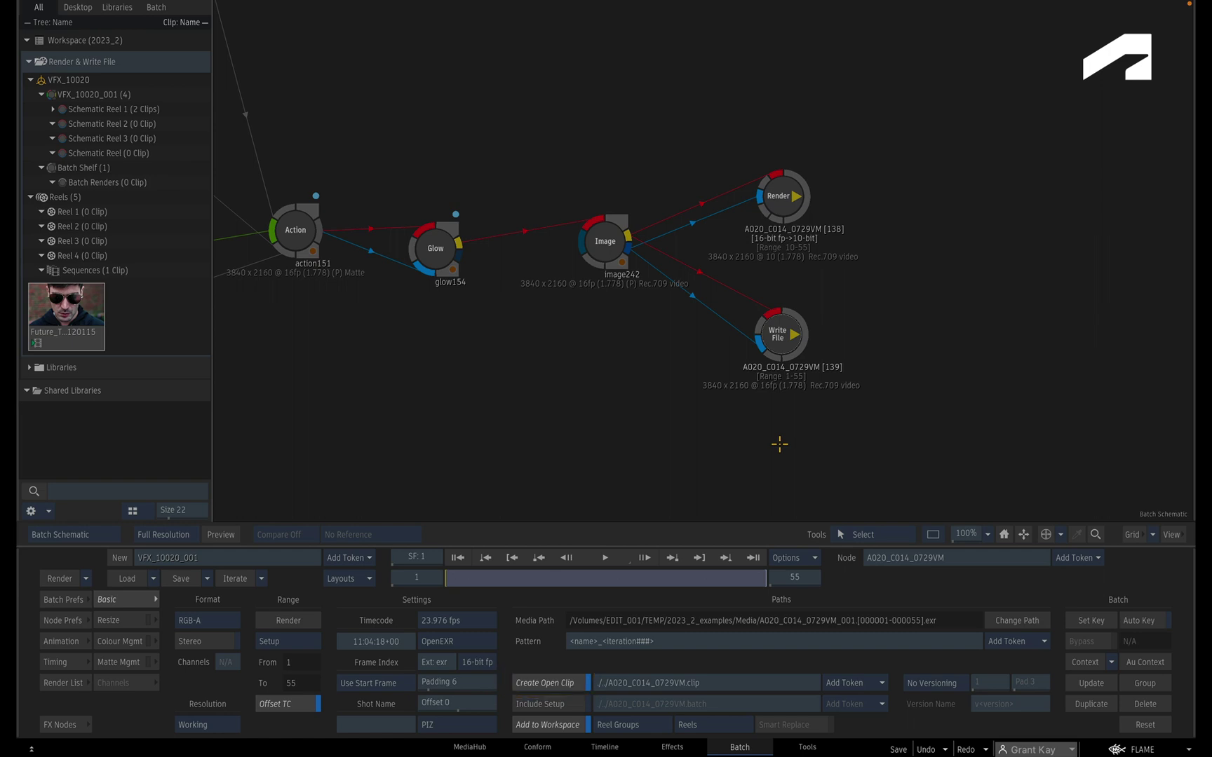
# Change the batch naming pattern to <iteration####>, renaming the batch VFX_10020_0001
pyautogui.click(223, 556)
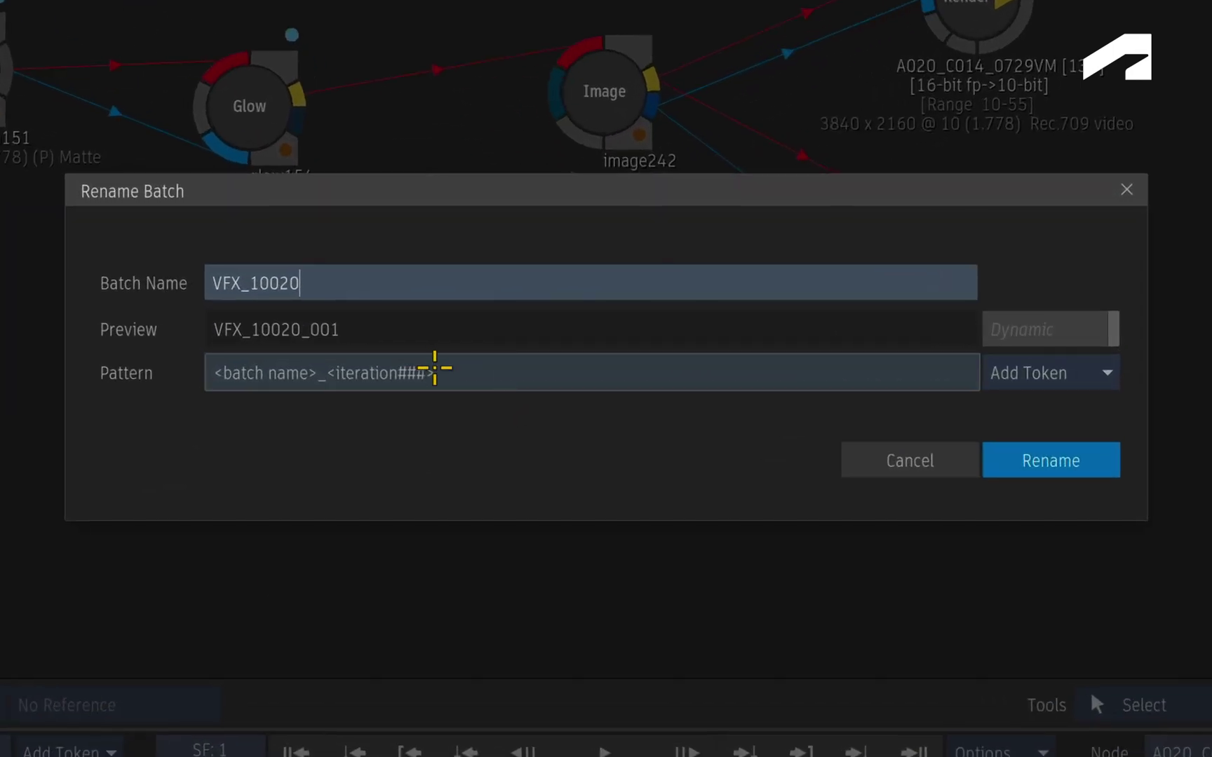
pyautogui.click(543, 373)
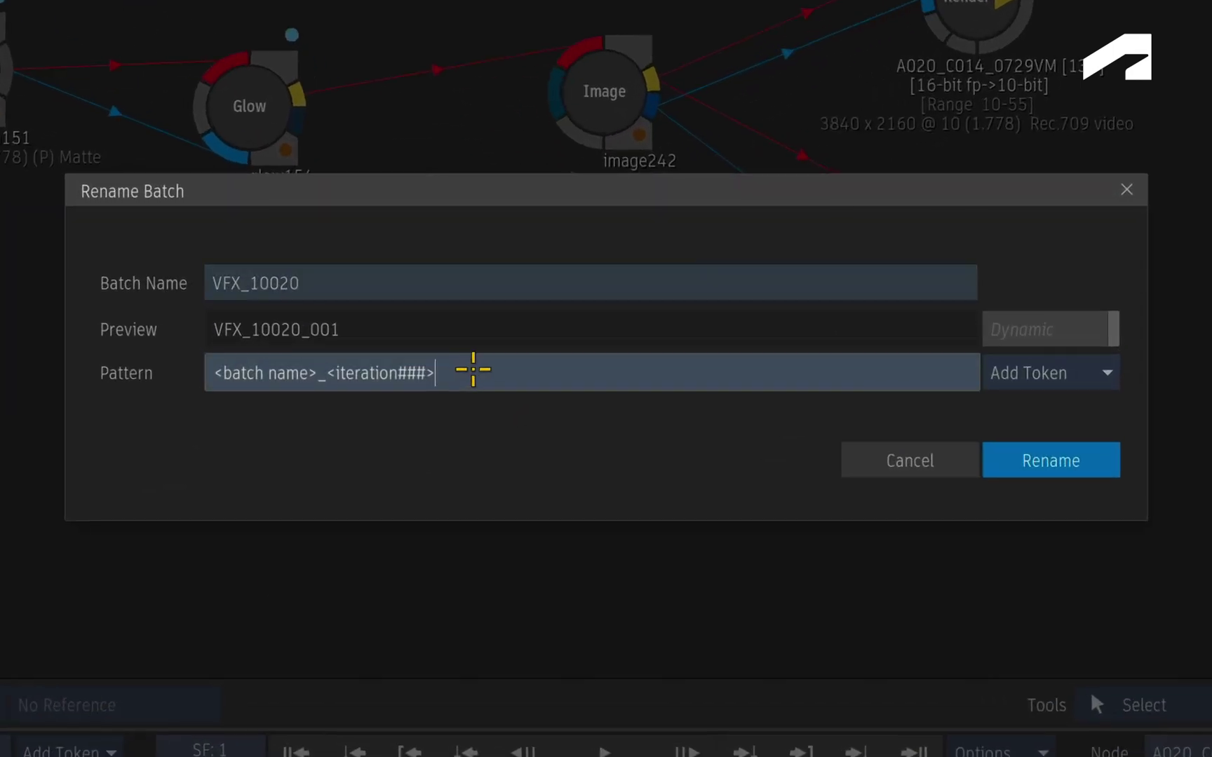
pyautogui.press('Left')
pyautogui.press('BackSpace')
pyautogui.write('##')
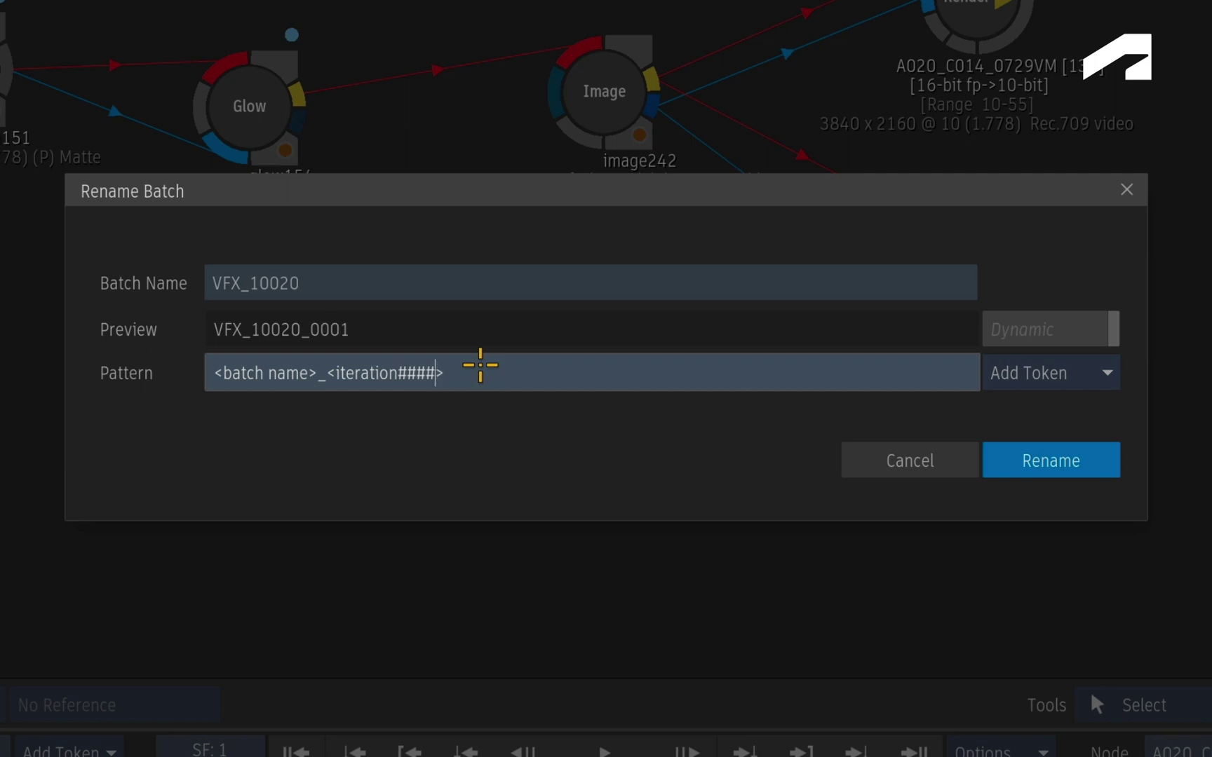
pyautogui.click(1063, 460)
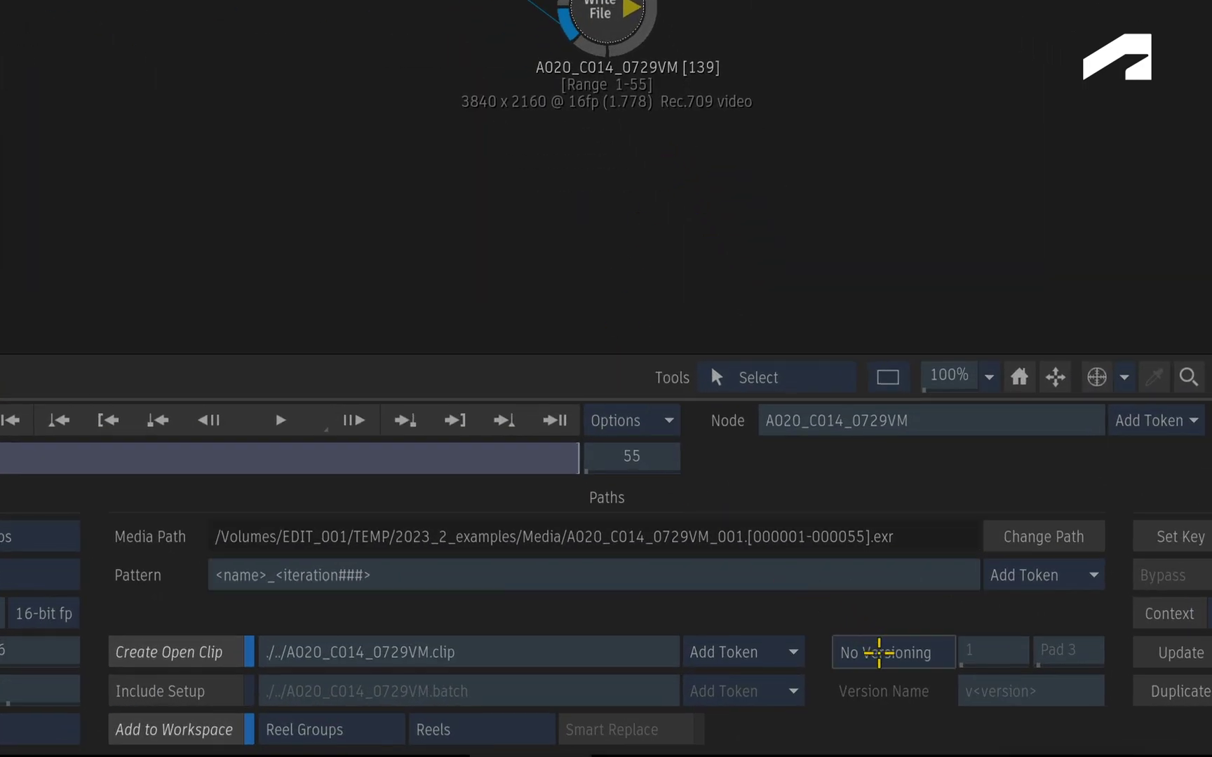
# Set the Write File versioning to Follow Iteration, tagging the node v0001
pyautogui.click(871, 652)
pyautogui.click(868, 587)
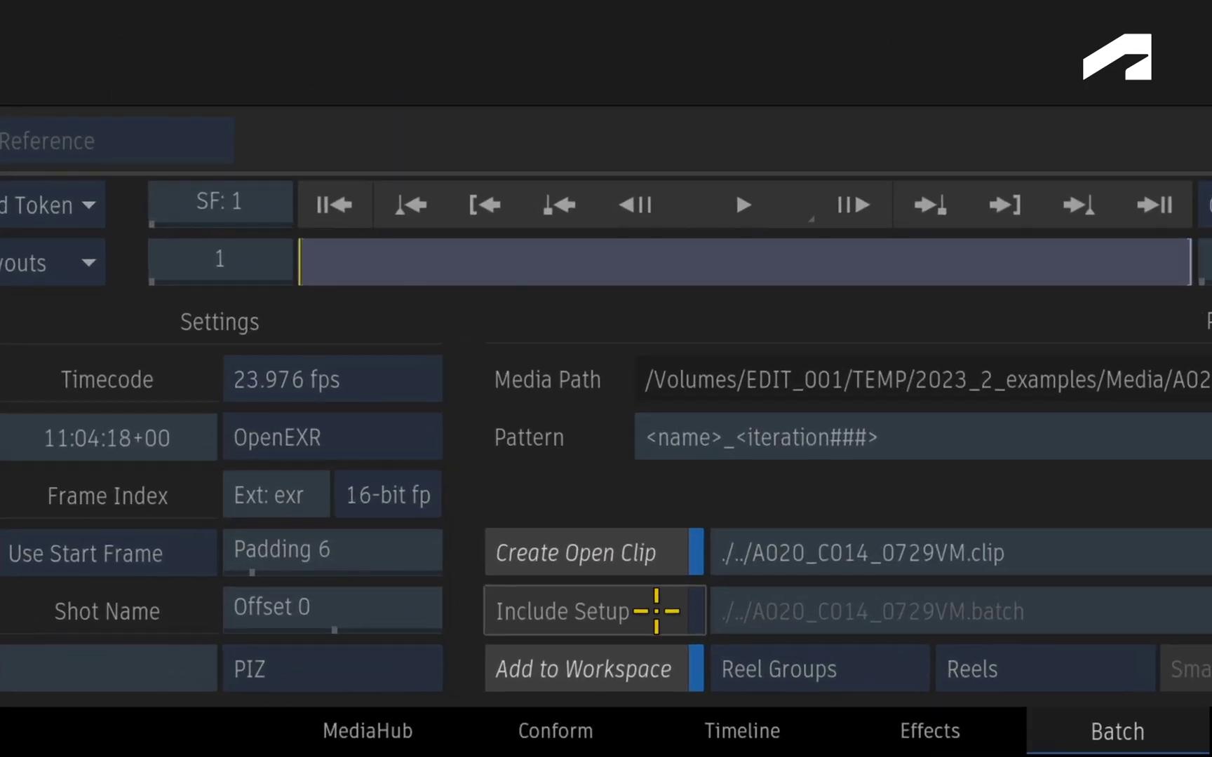
# Enable Include Setup, render the 55-frame batch, and expand the Batch Renders reel
pyautogui.click(658, 613)
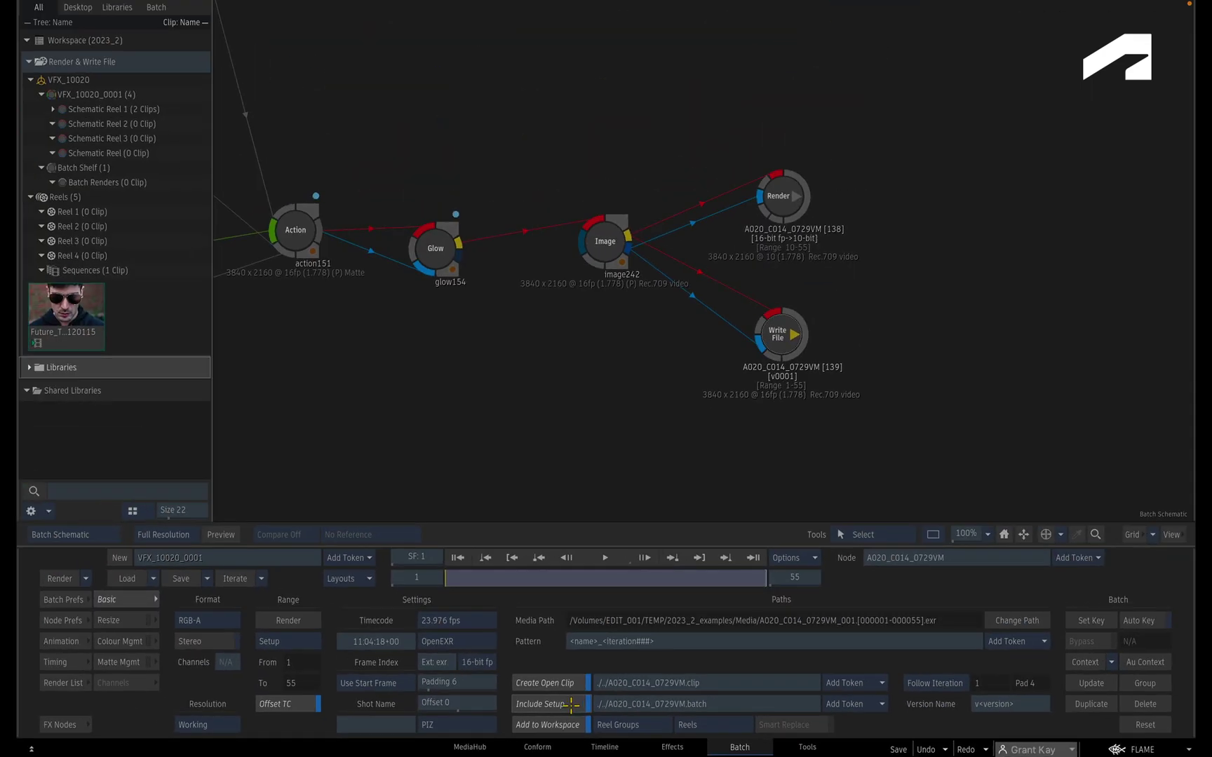
pyautogui.click(60, 579)
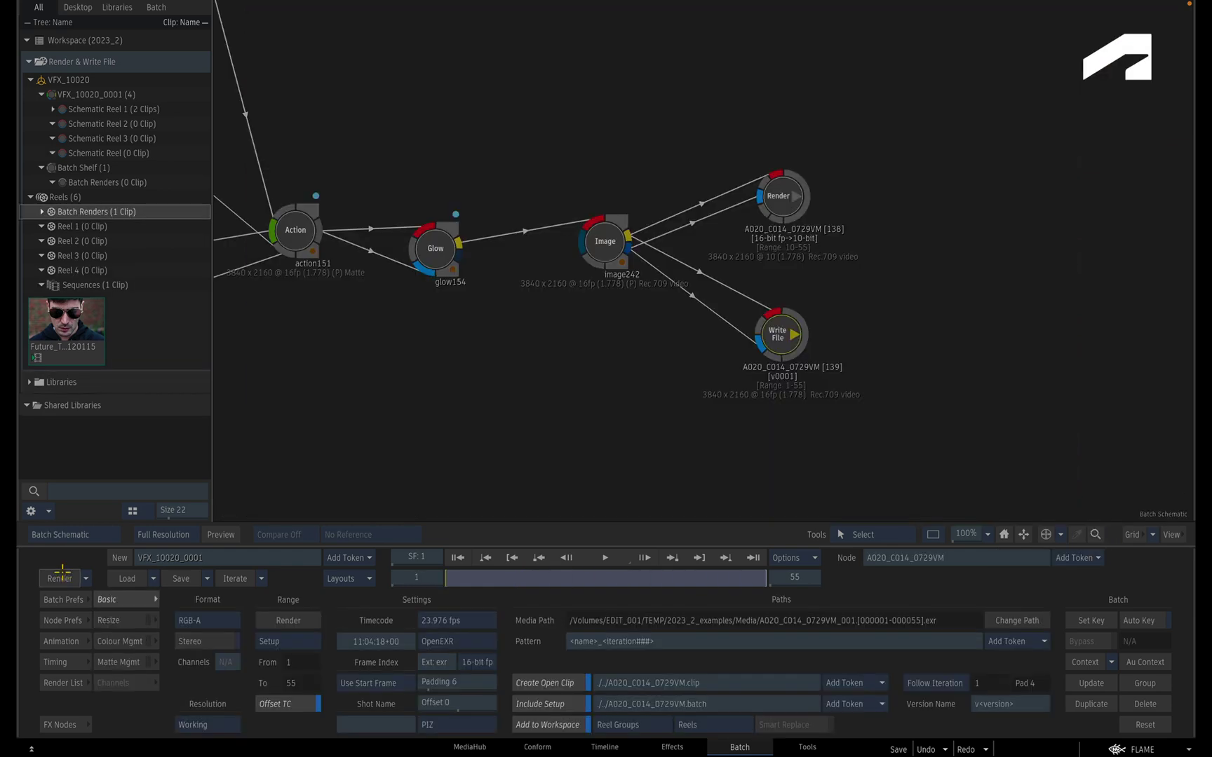
pyautogui.click(41, 211)
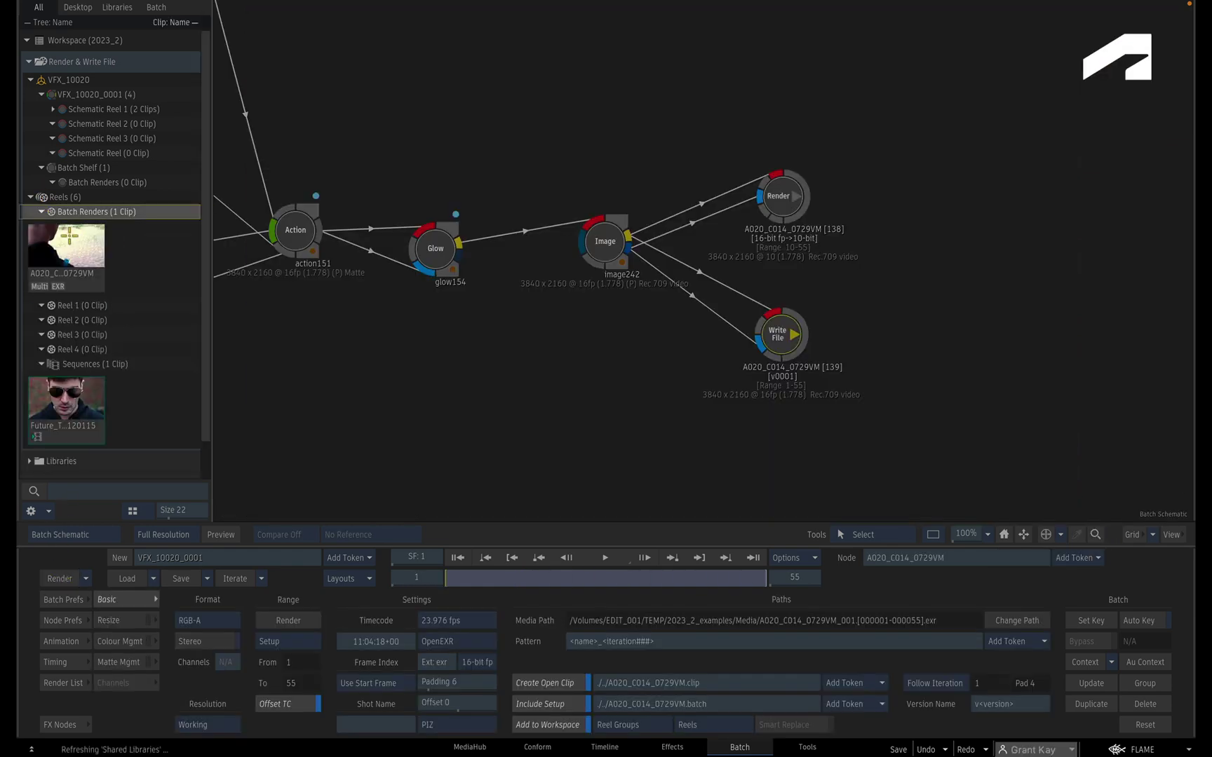
# Open the rendered clip and reopen its source setup as a new VFX_10020 batch group
pyautogui.doubleClick(66, 245)
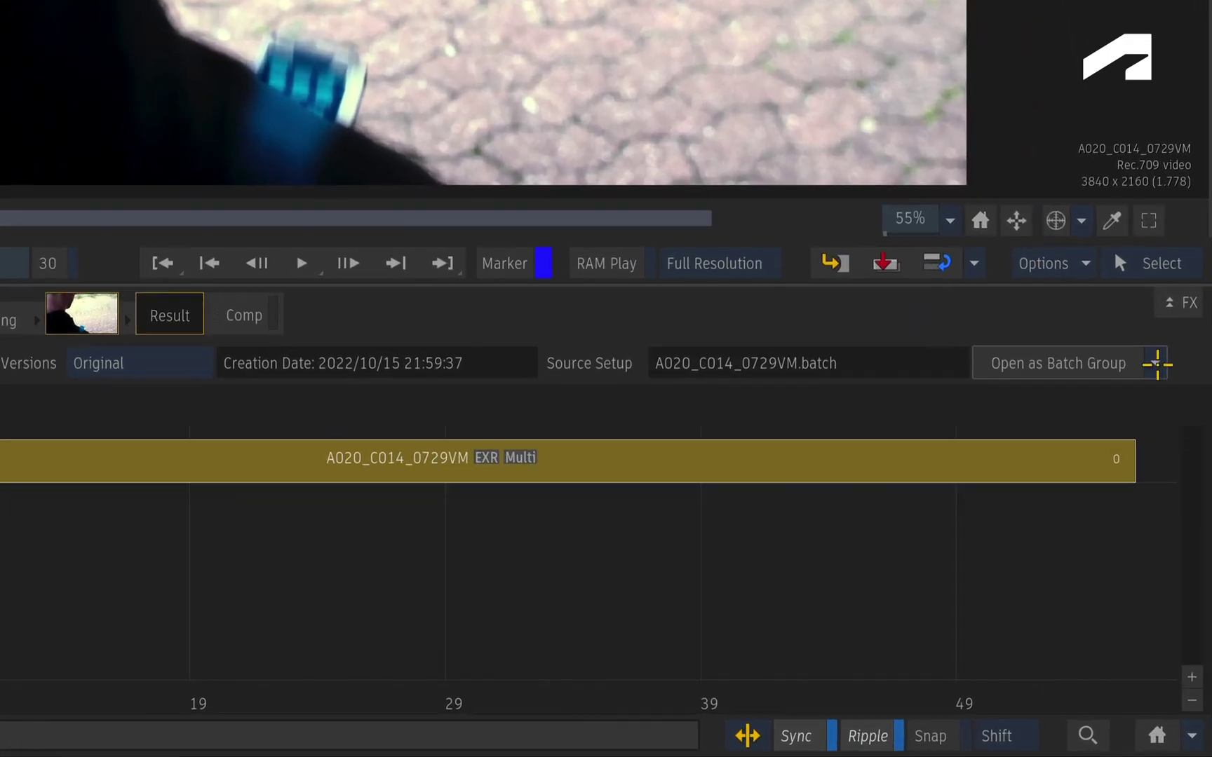
pyautogui.click(1165, 526)
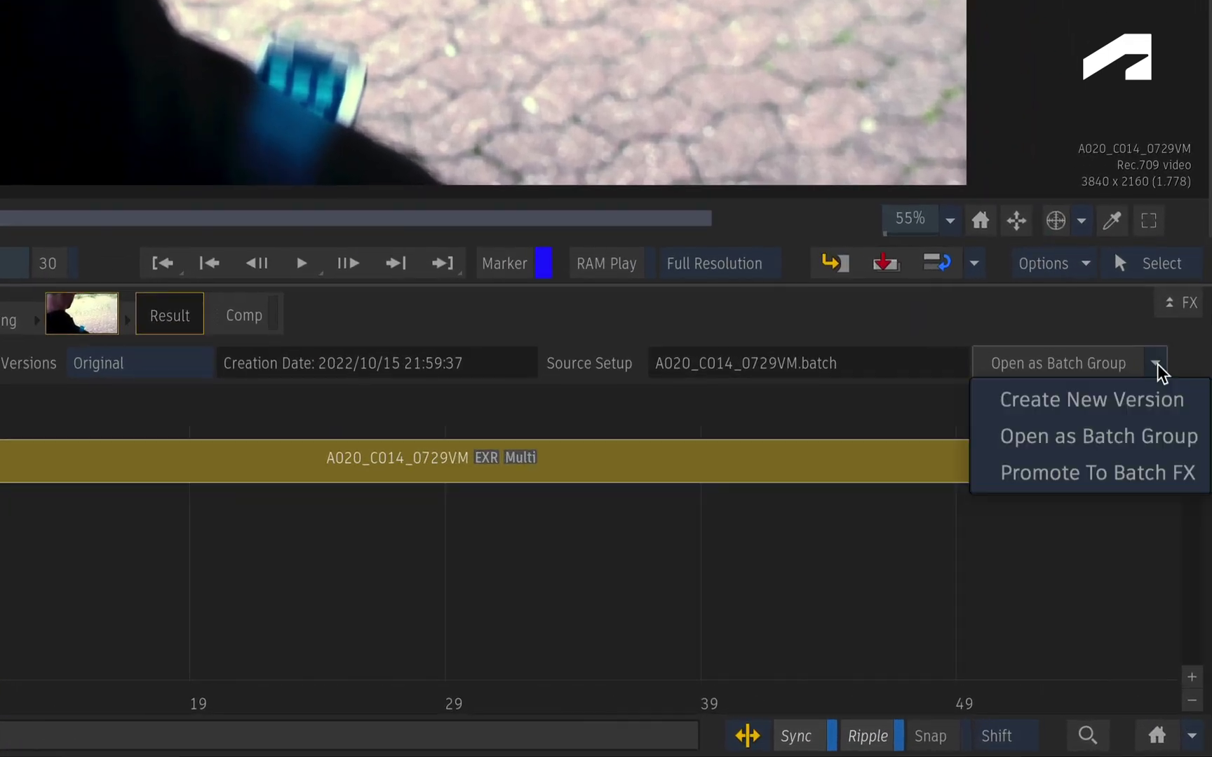
pyautogui.click(1052, 435)
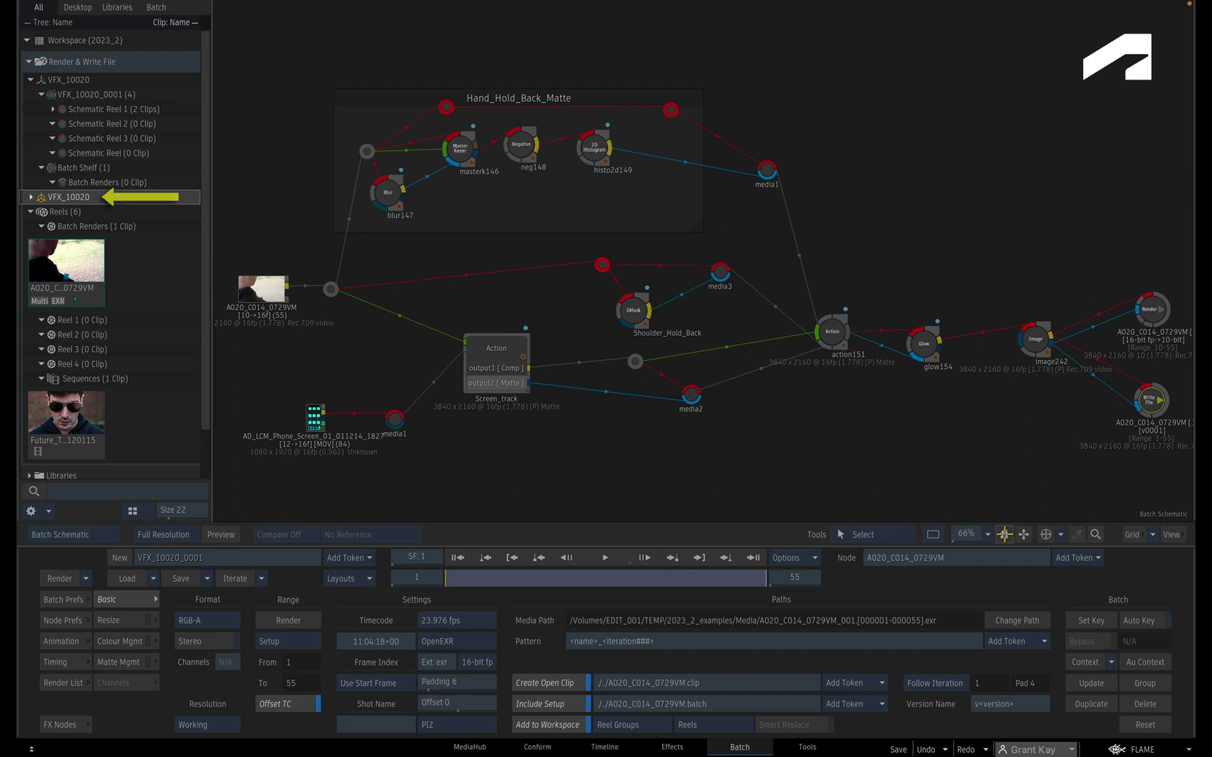
# Frame the Render and Write File nodes, review the queued render versions, and drag the rendered clip toward the timeline
pyautogui.click(1004, 534)
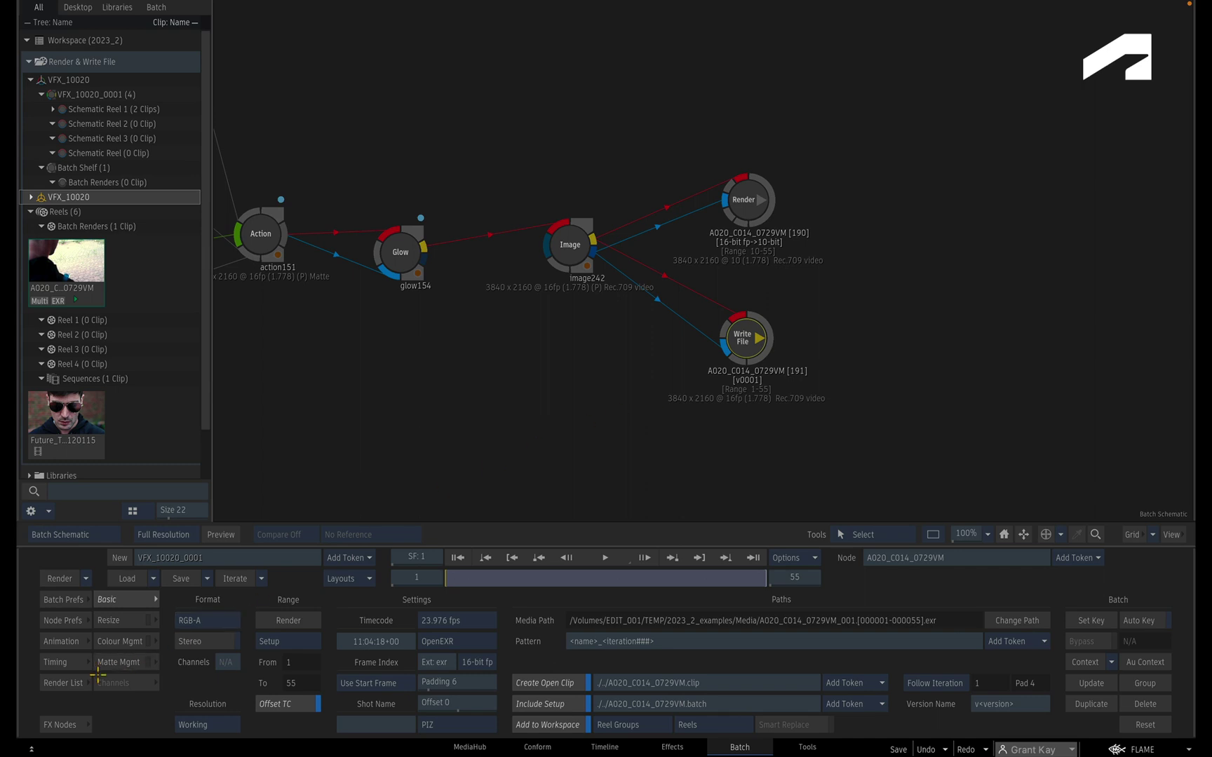
pyautogui.click(62, 684)
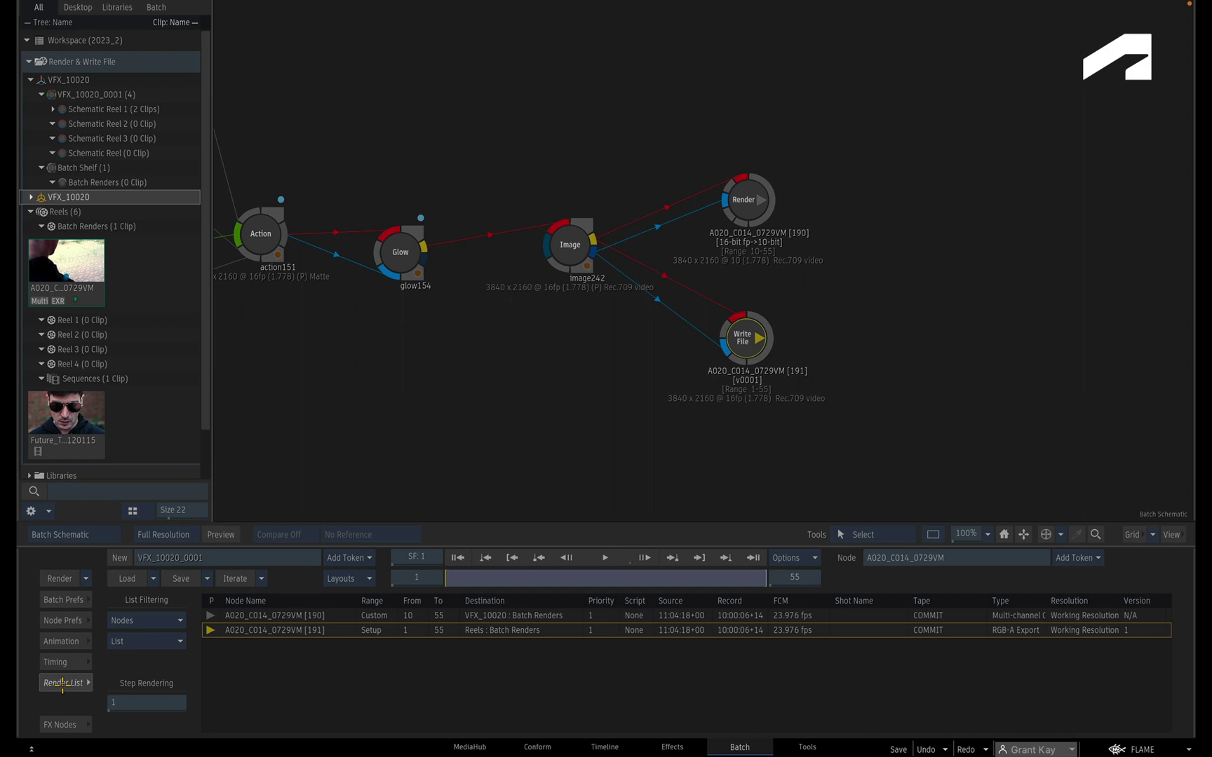
pyautogui.click(63, 683)
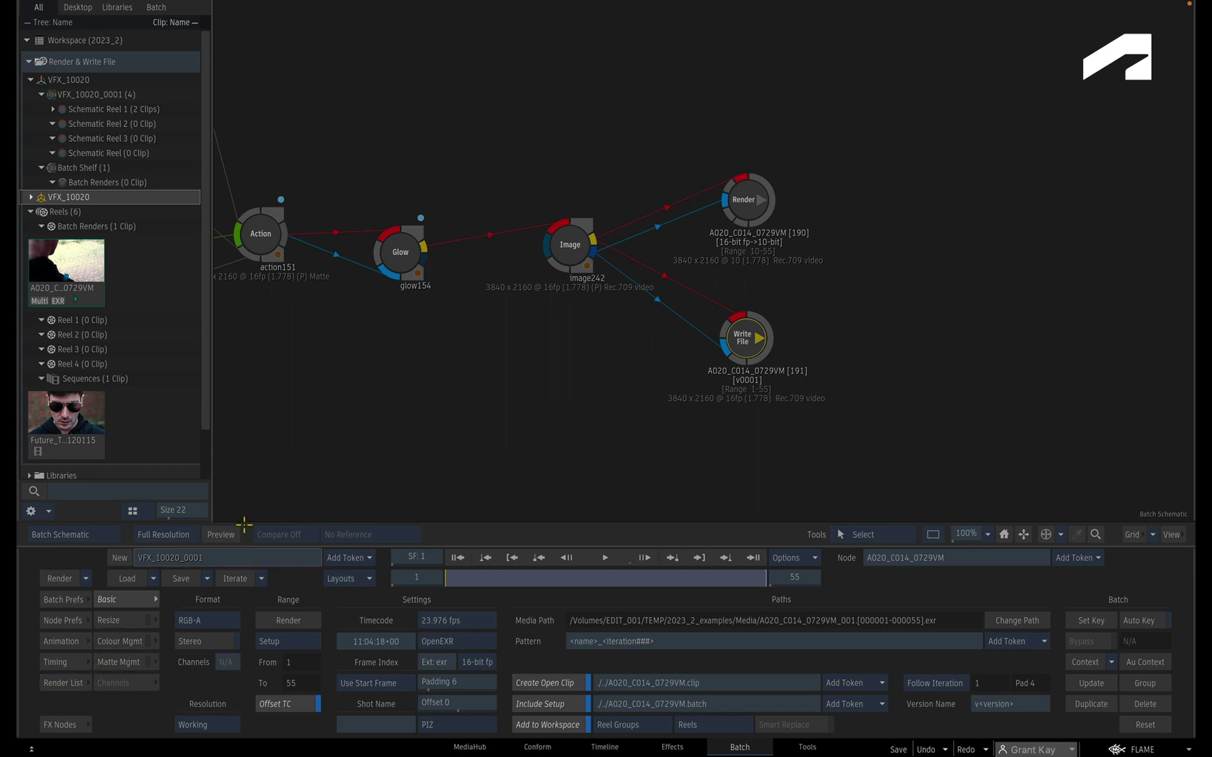
pyautogui.moveTo(73, 197); pyautogui.dragTo(175, 754)
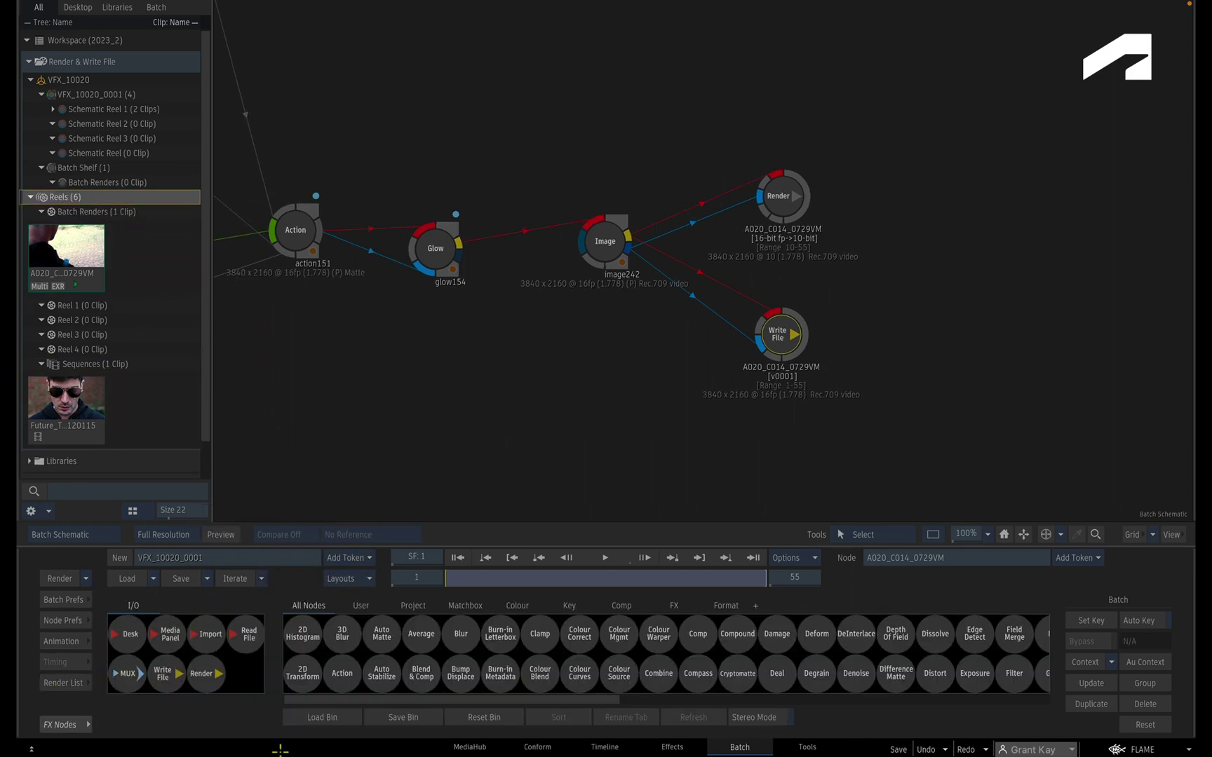
# Select the rendered clip in the timeline and create a new version from its source batch setup
pyautogui.click(605, 747)
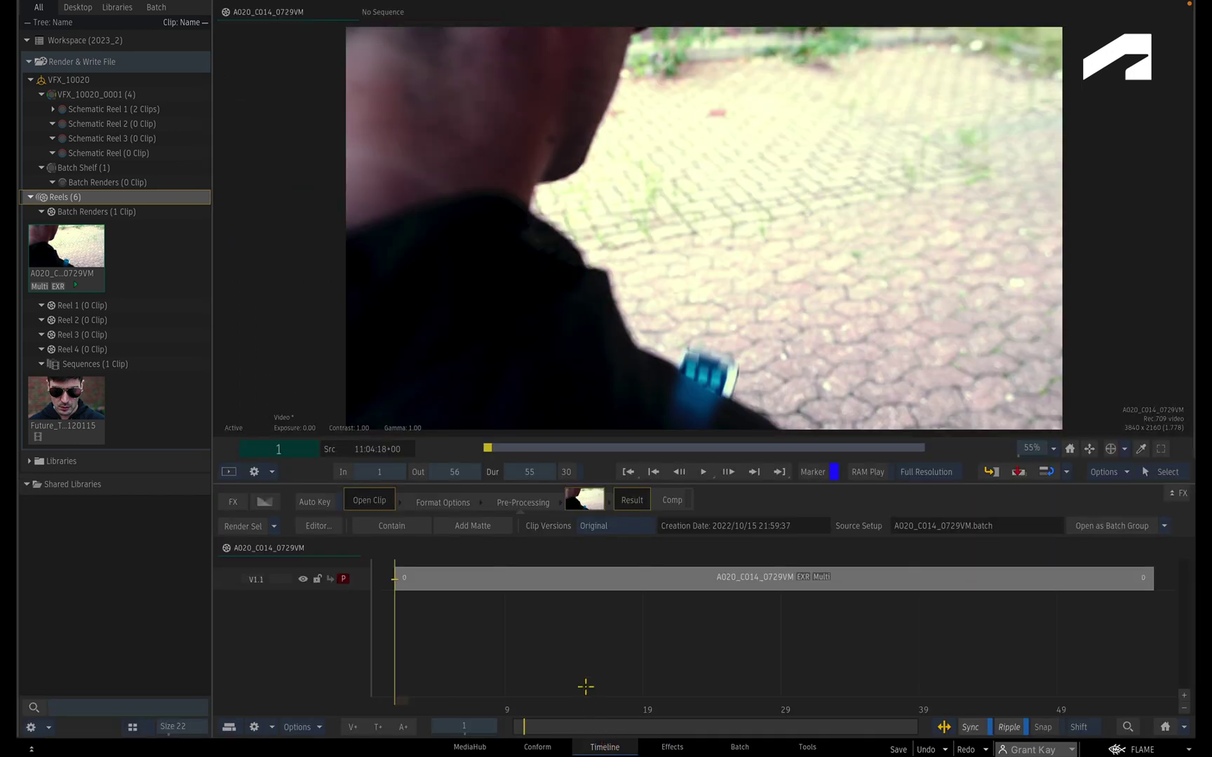
pyautogui.click(637, 577)
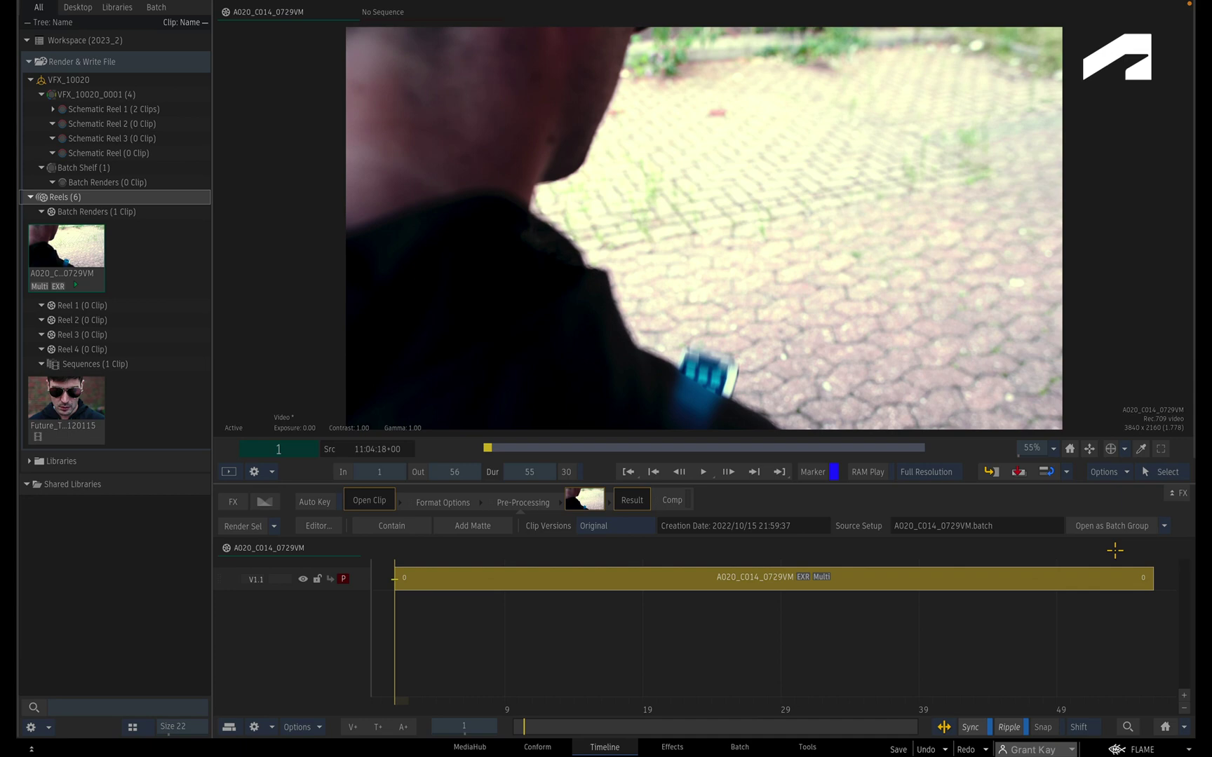
pyautogui.click(1165, 527)
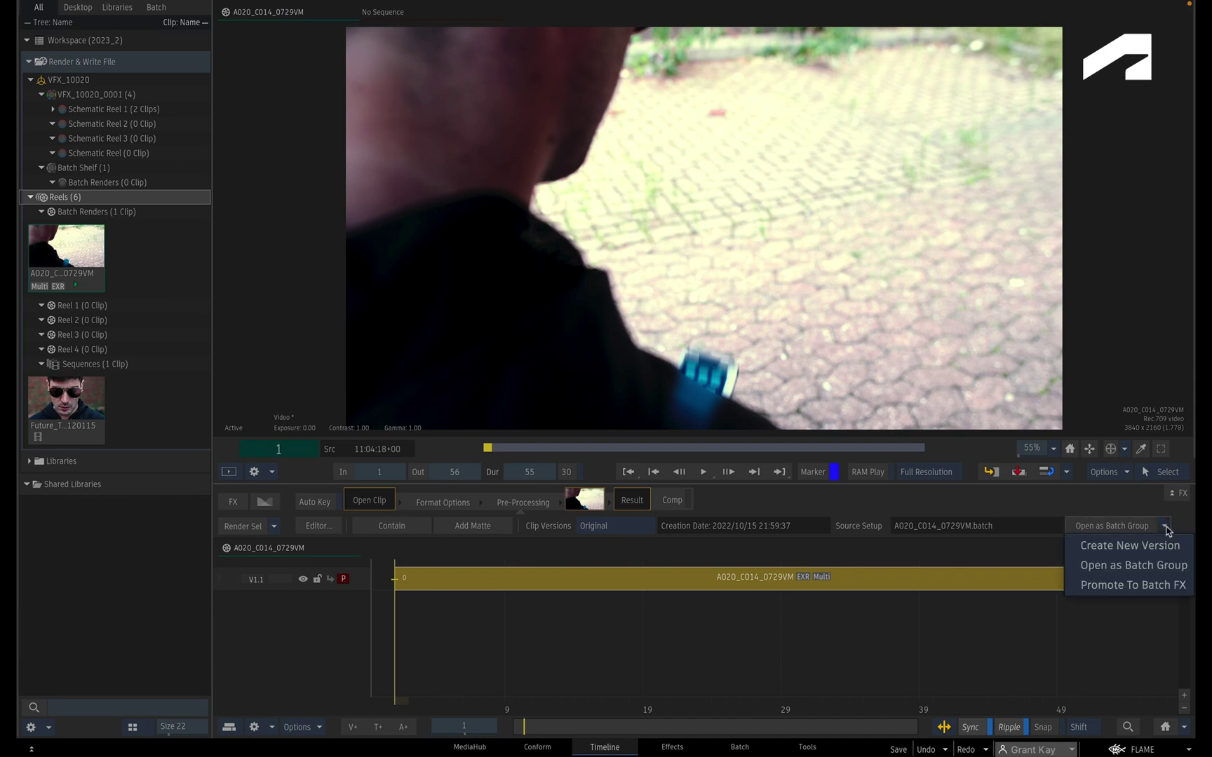
pyautogui.click(1184, 546)
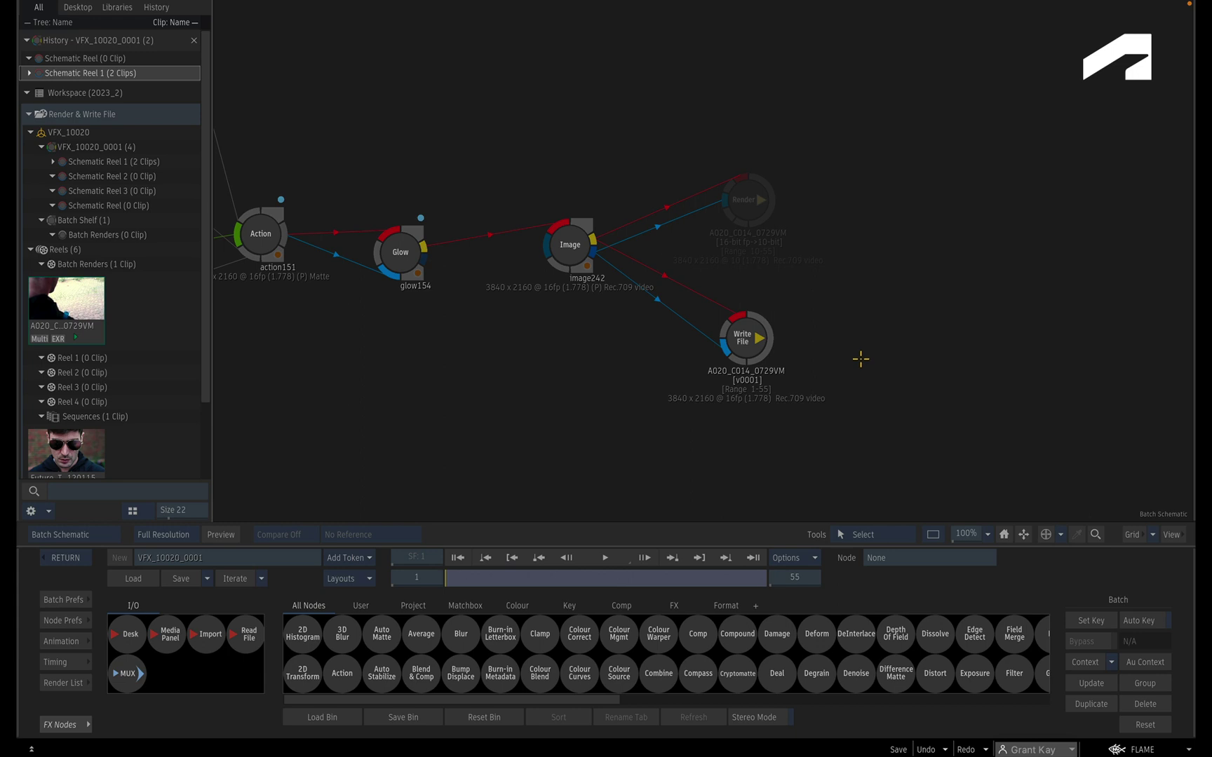
# Move the Write File node right and increment the batch to iteration VFX_10020_0002
pyautogui.click(760, 335)
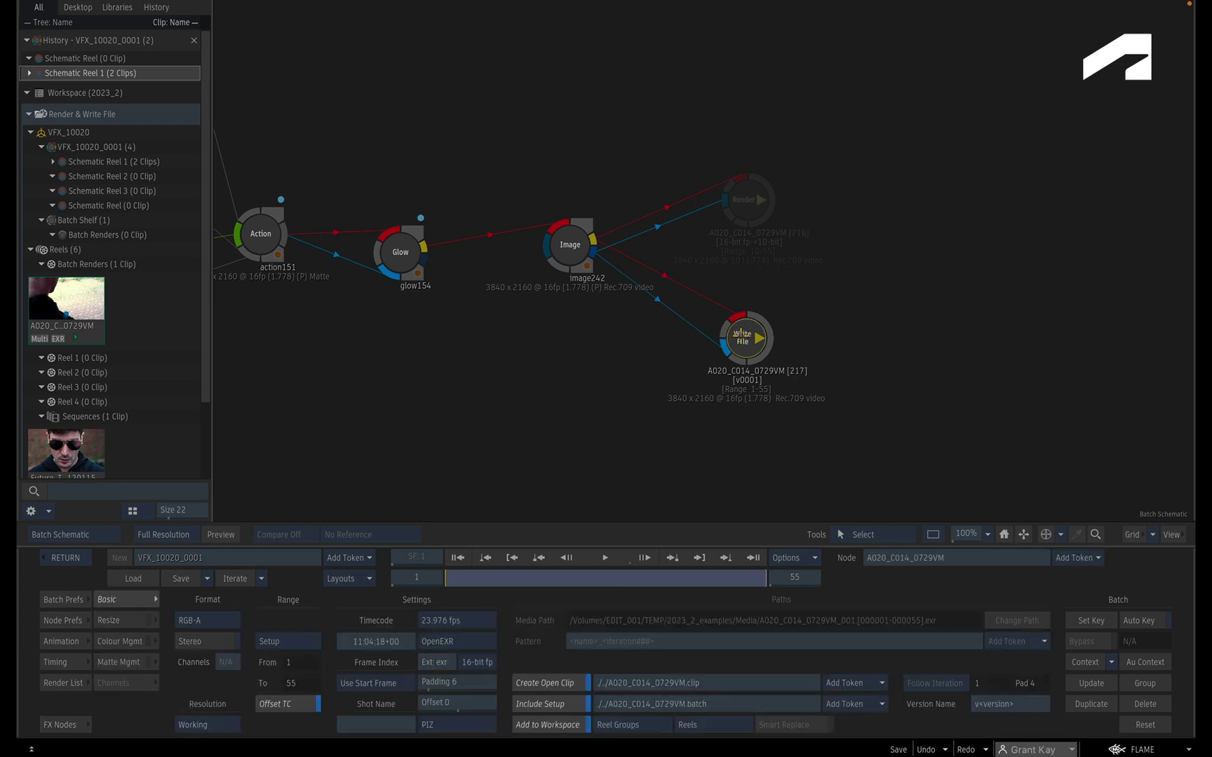
pyautogui.moveTo(759, 336); pyautogui.dragTo(887, 340)
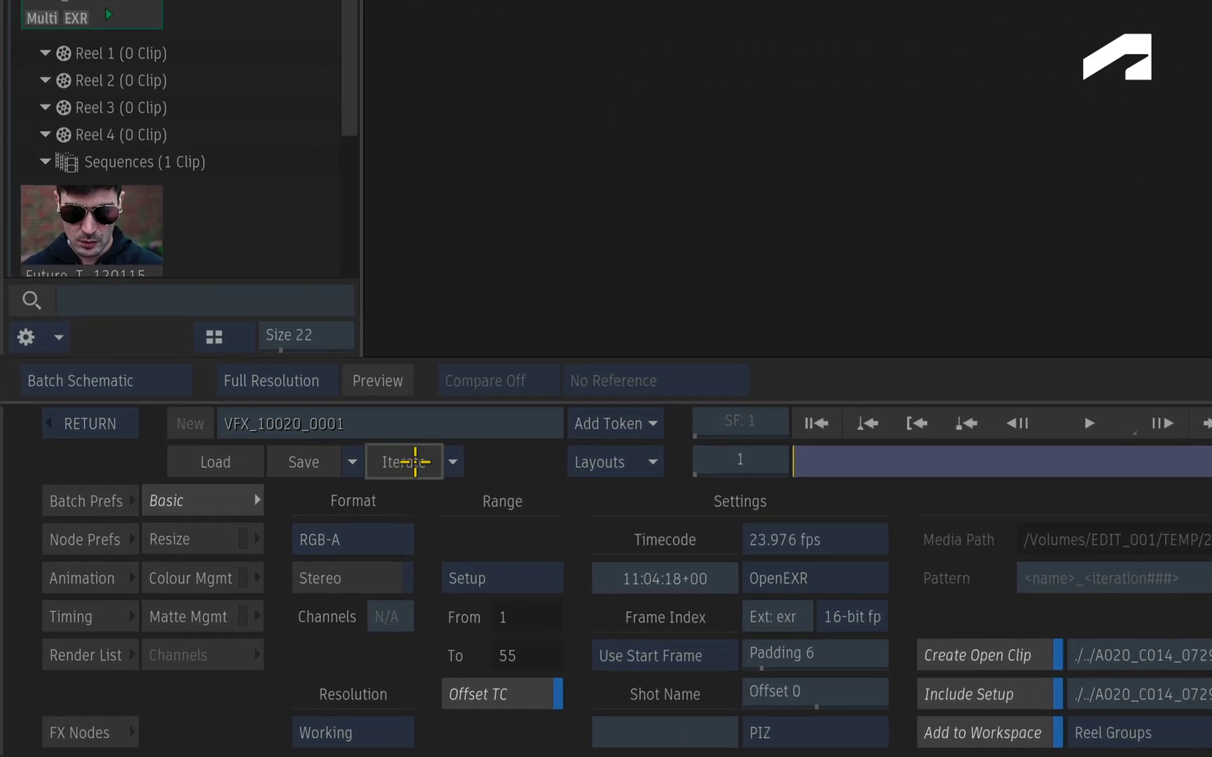
pyautogui.click(415, 462)
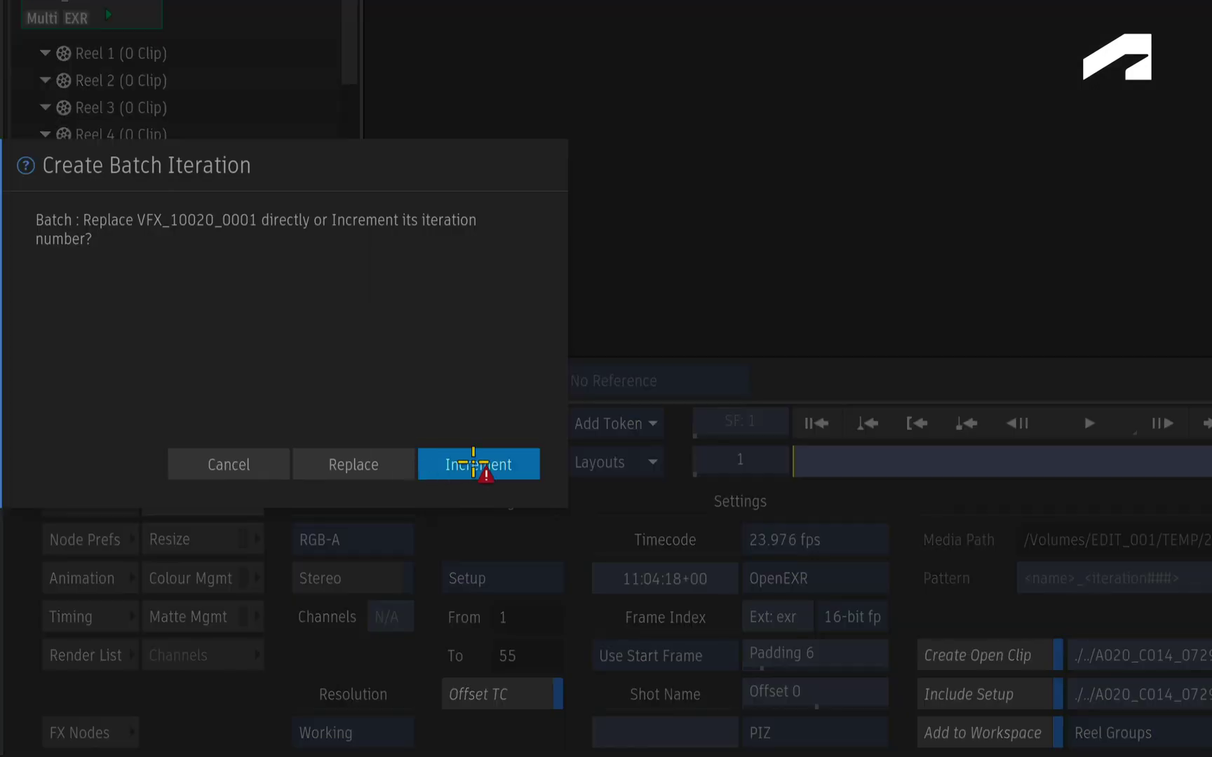
pyautogui.click(495, 465)
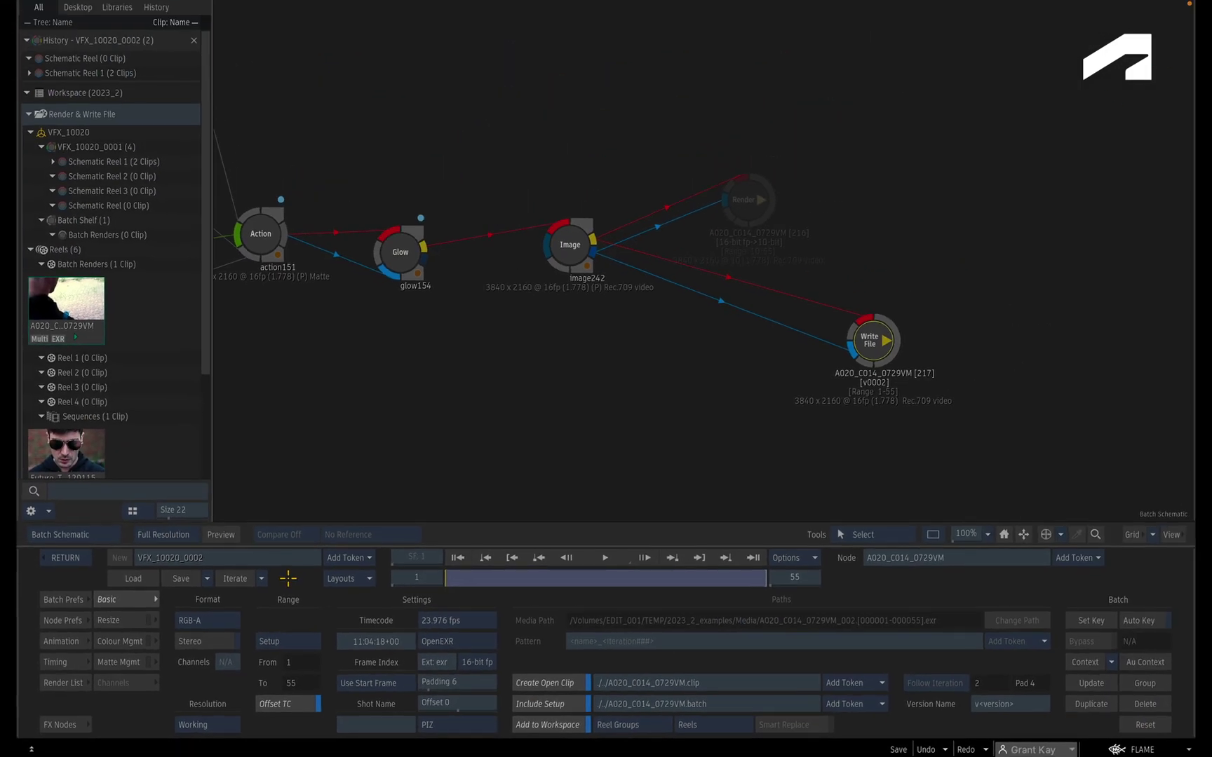
# Insert a Vignetting Matchbox node between Image and Write File, preview the result, and render
pyautogui.click(77, 731)
pyautogui.click(465, 605)
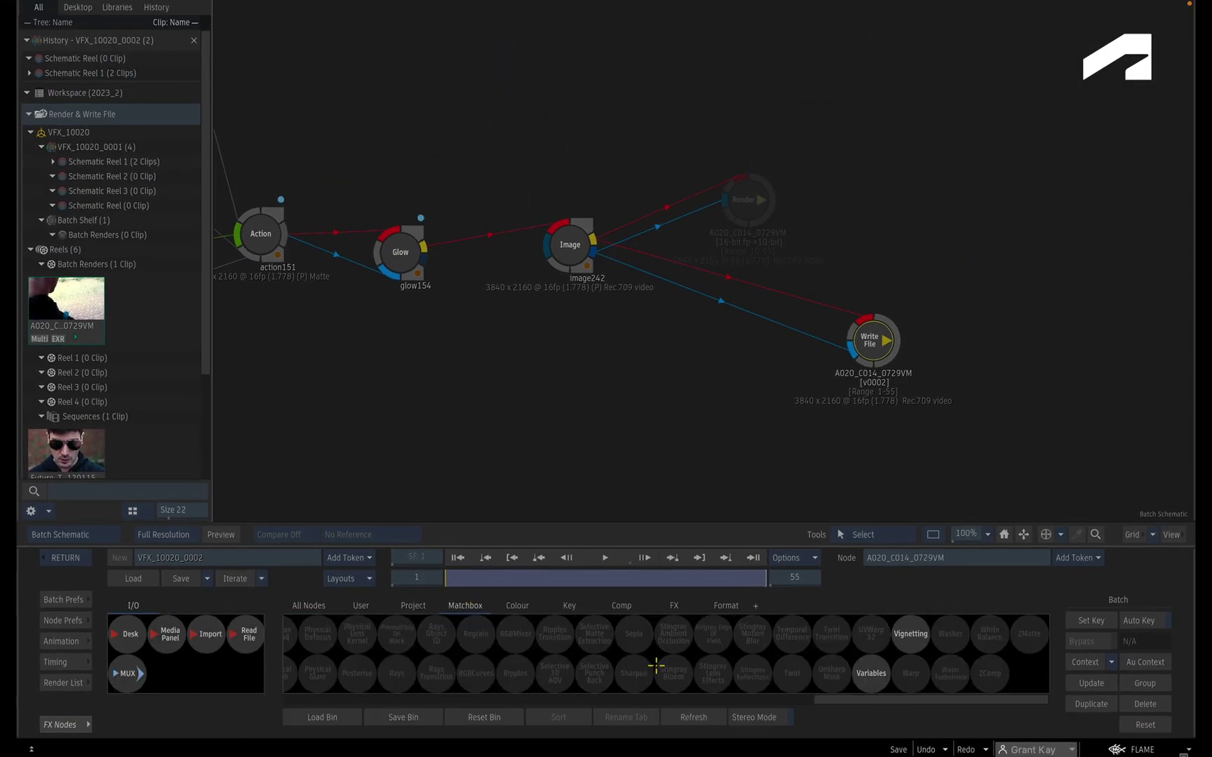
pyautogui.moveTo(911, 633); pyautogui.dragTo(776, 298)
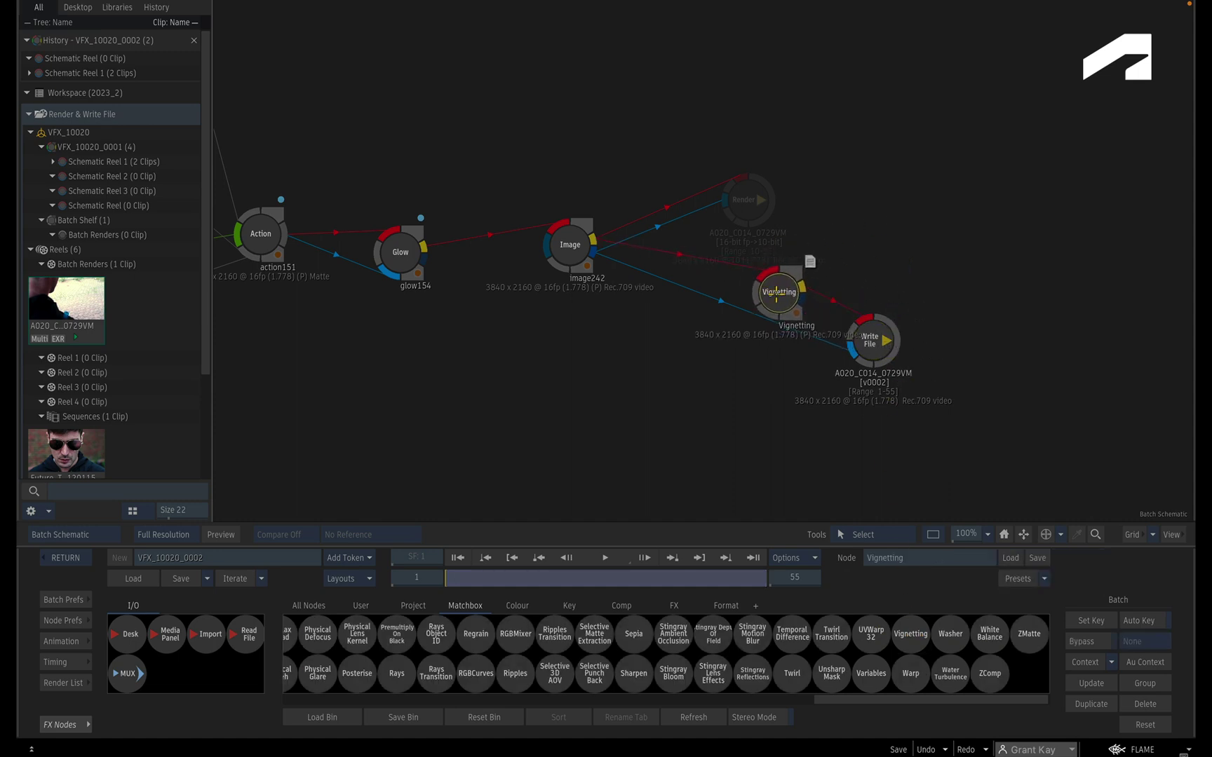
pyautogui.doubleClick(776, 294)
pyautogui.press('Tab')
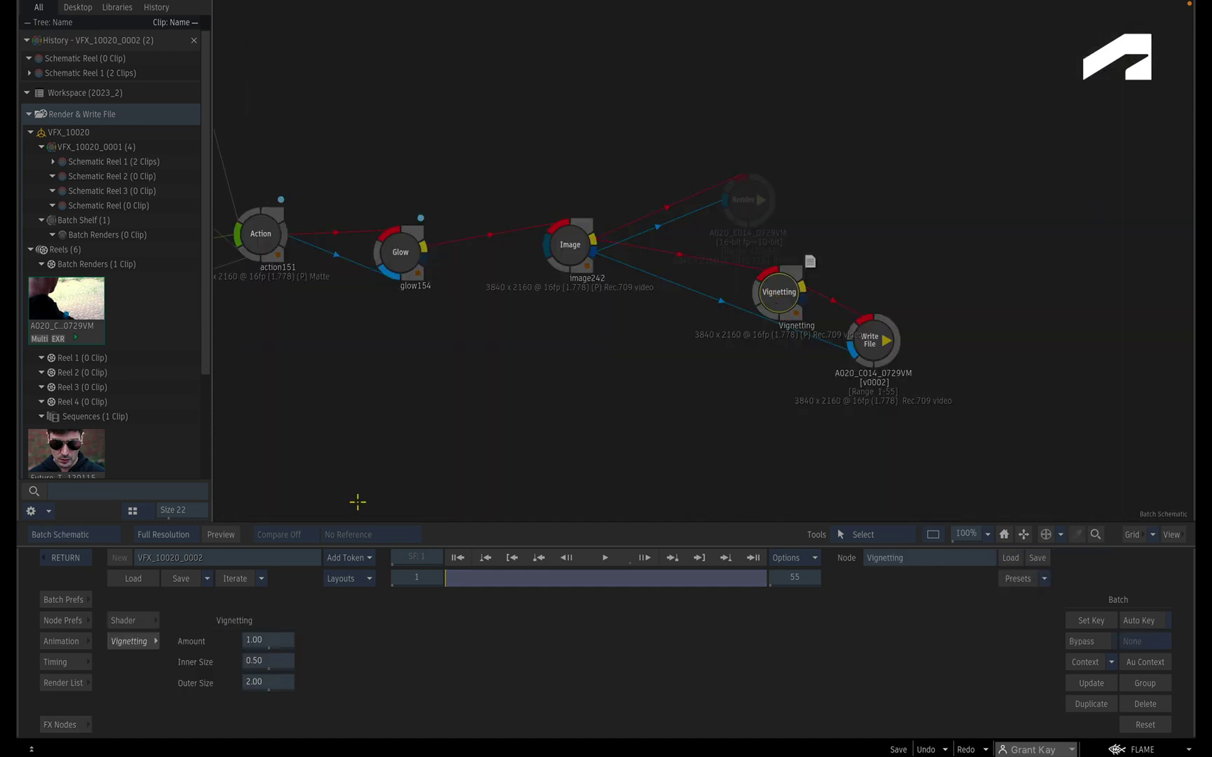
pyautogui.click(64, 558)
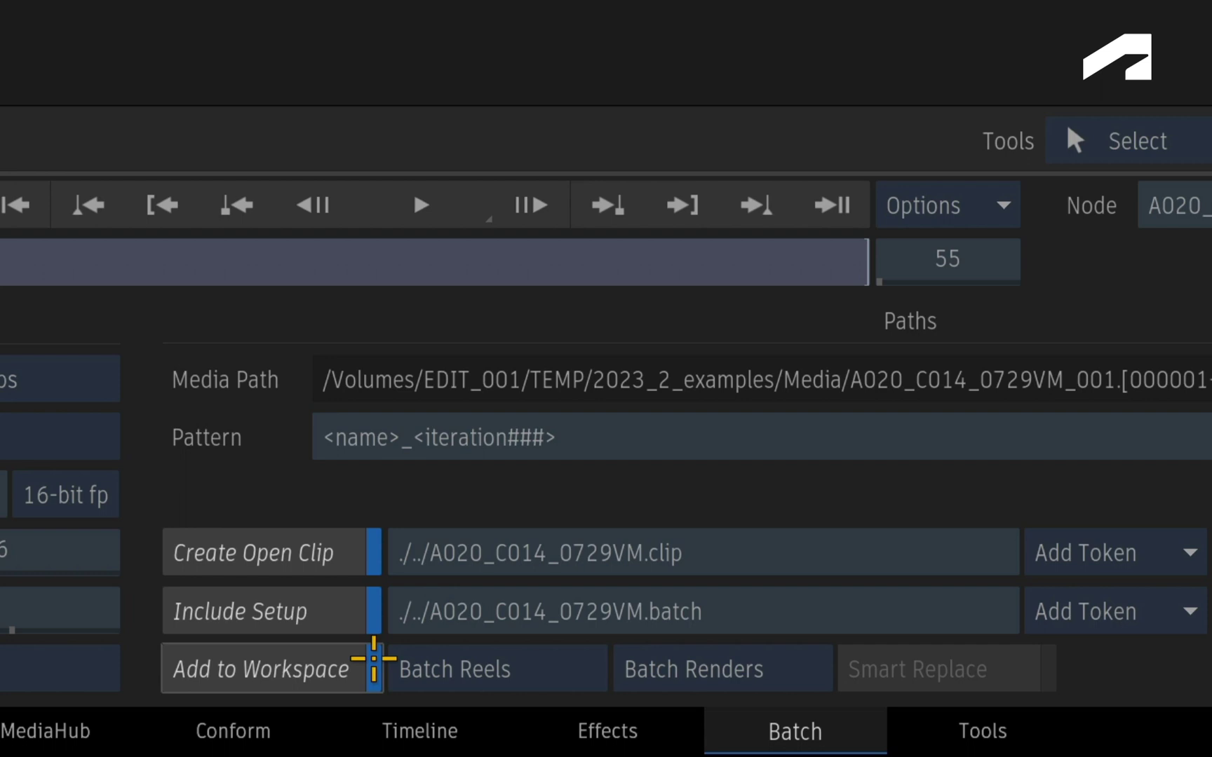
pyautogui.click(362, 545)
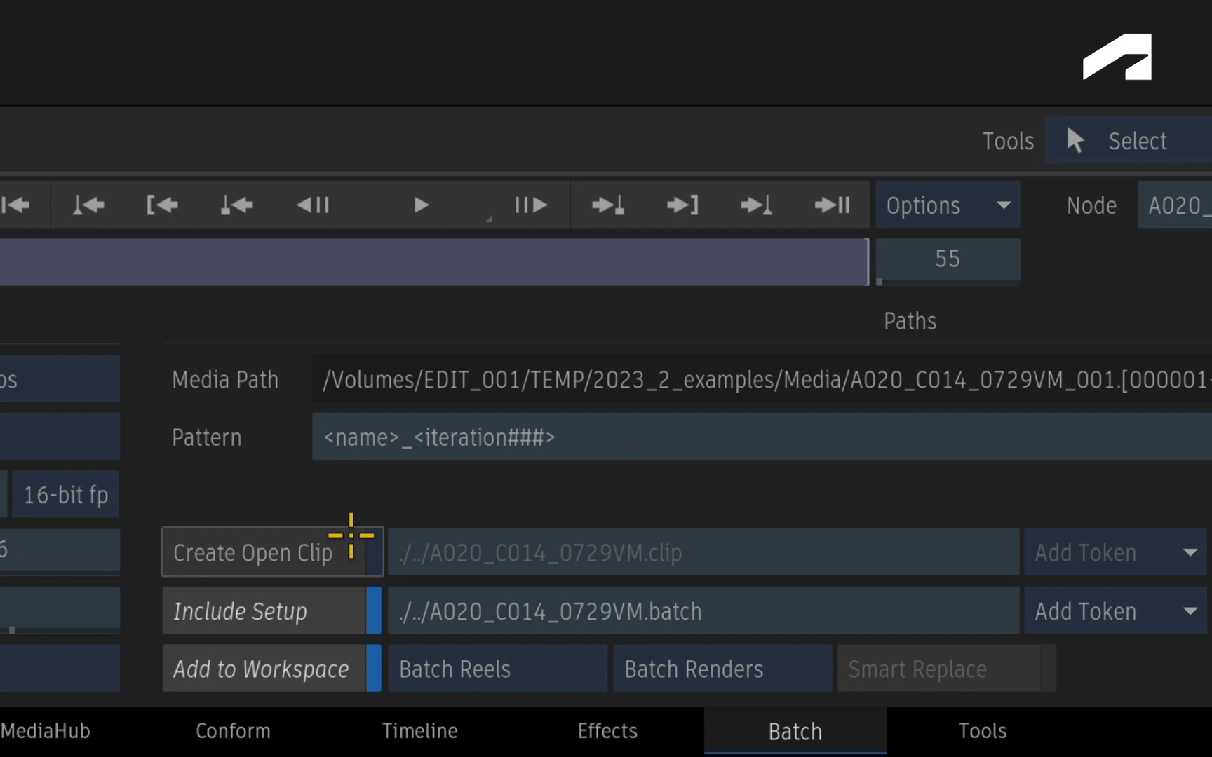
pyautogui.click(350, 535)
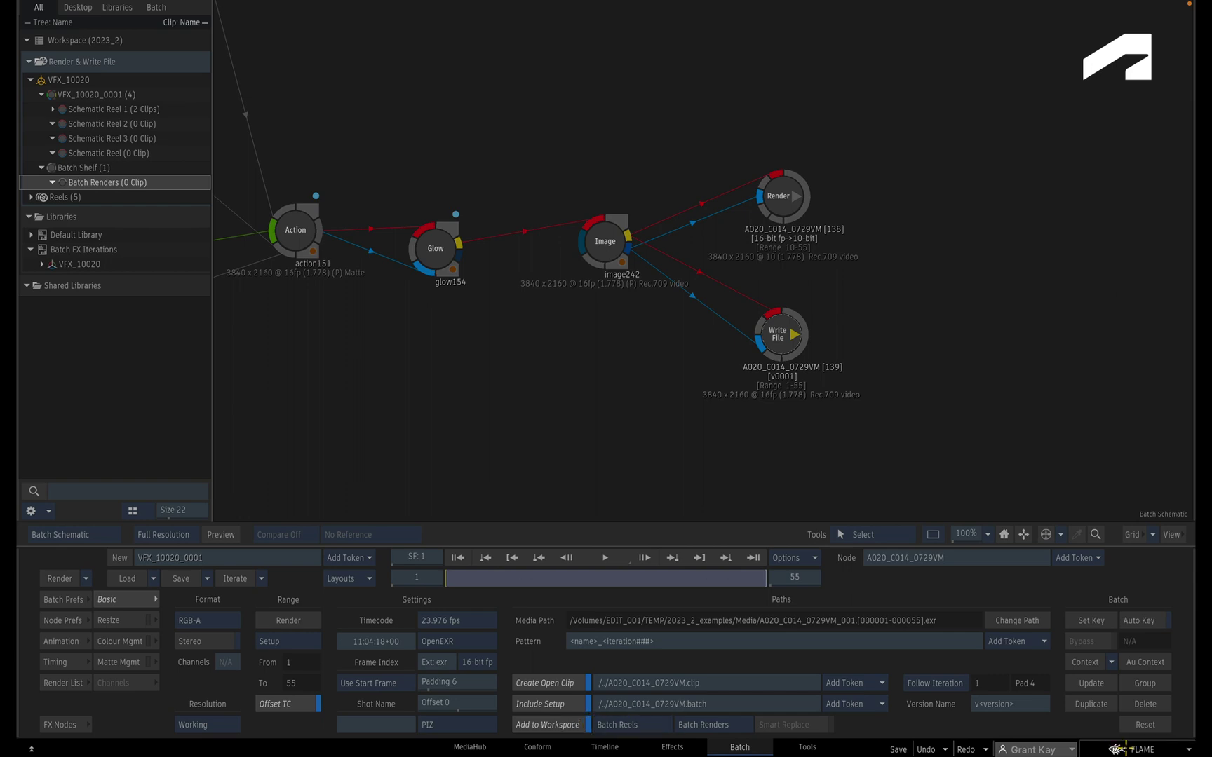
# Check the Write File Node Destination in Batch / BFX preferences, then close them
pyautogui.click(1126, 749)
pyautogui.moveTo(1094, 616)
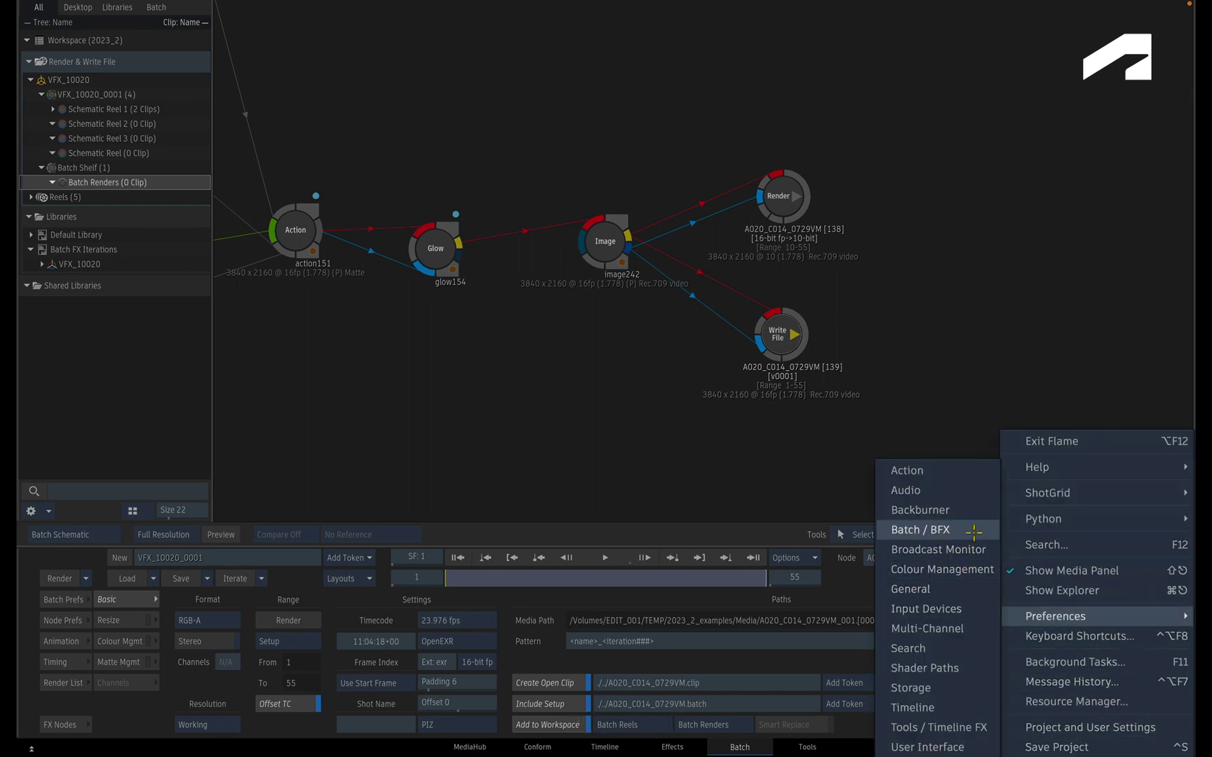
pyautogui.click(921, 530)
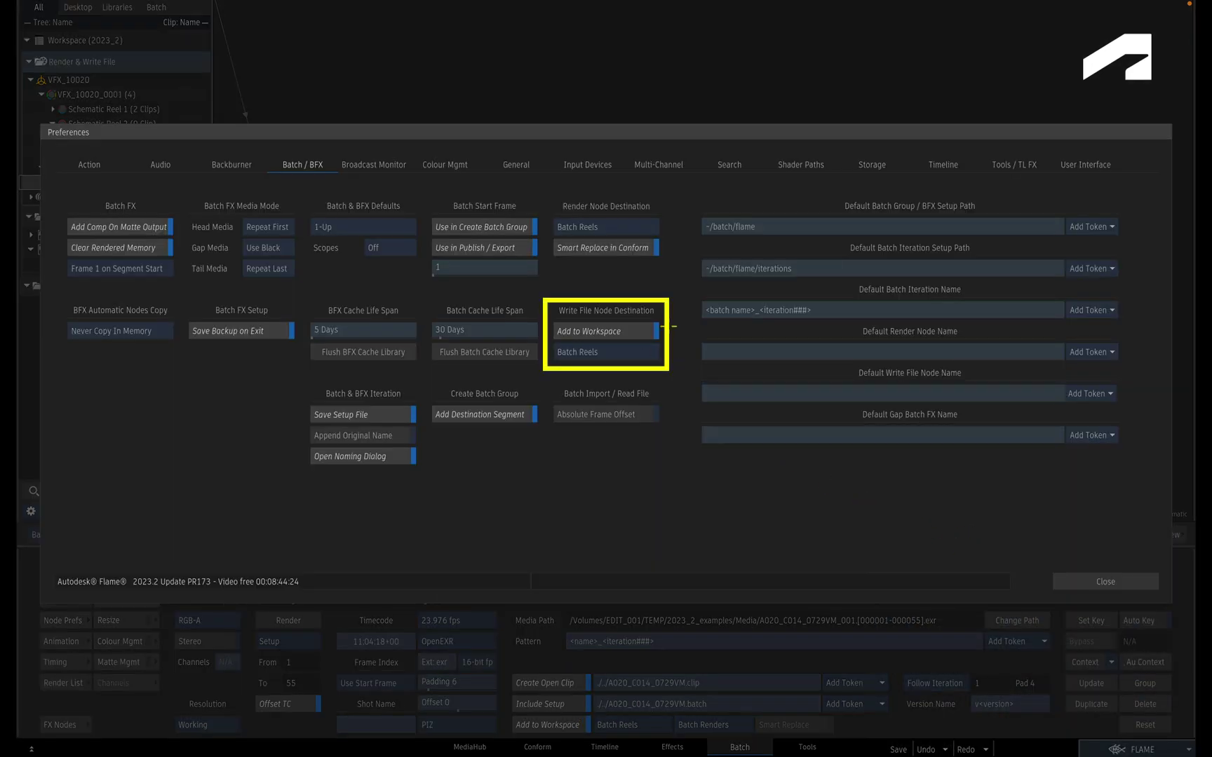
pyautogui.click(1082, 579)
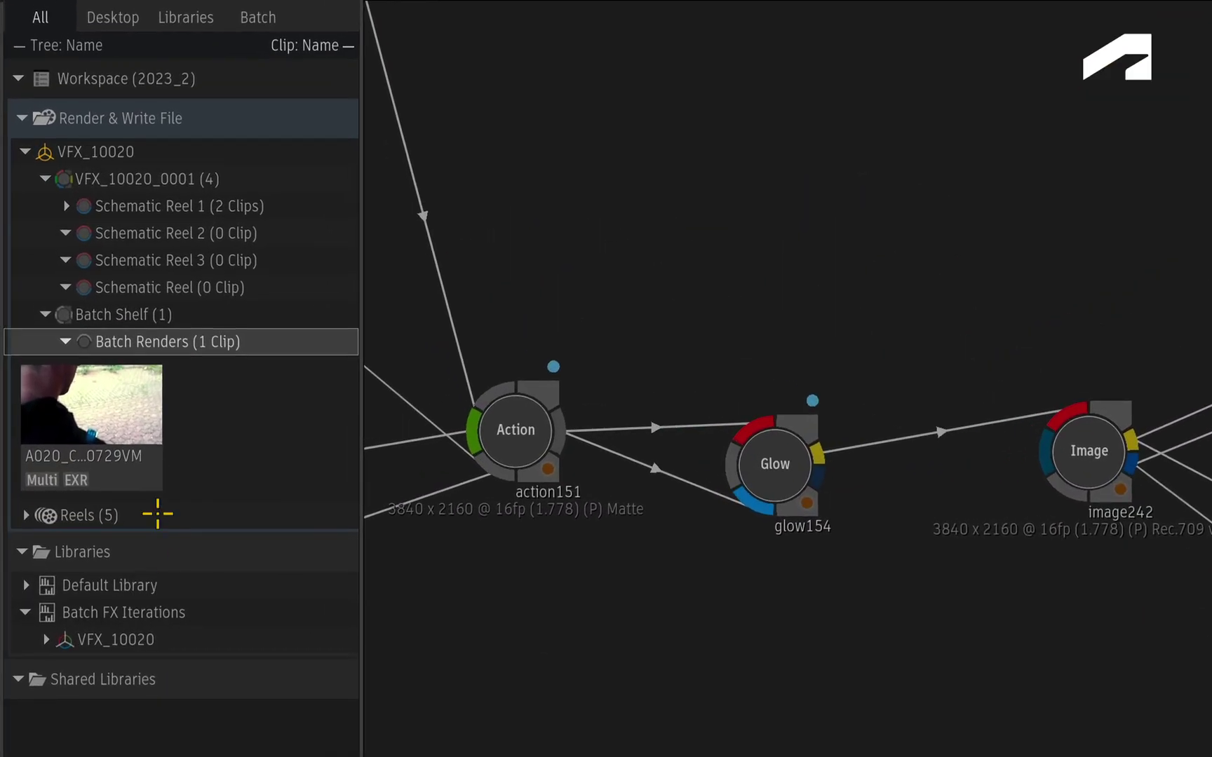
pyautogui.click(91, 414)
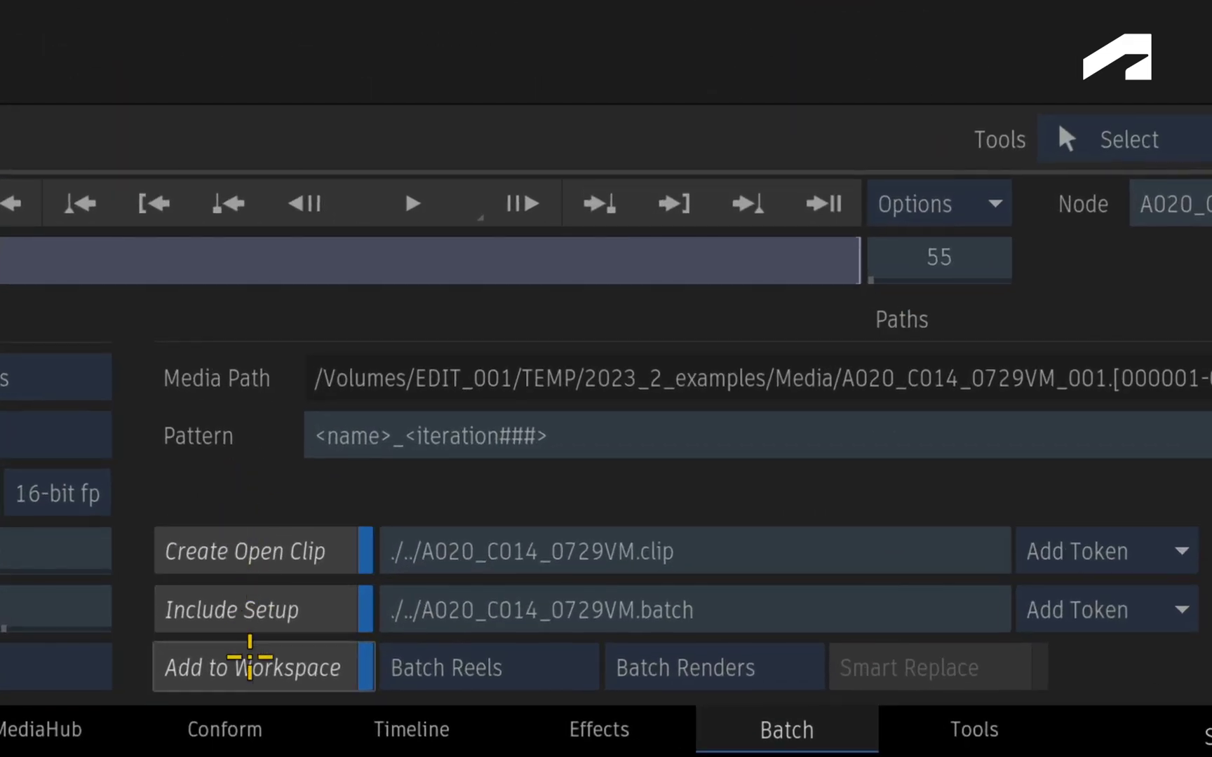
# Turn off Add to Workspace on the Write File node, leaving Create Open Clip and Include Setup on
pyautogui.click(250, 660)
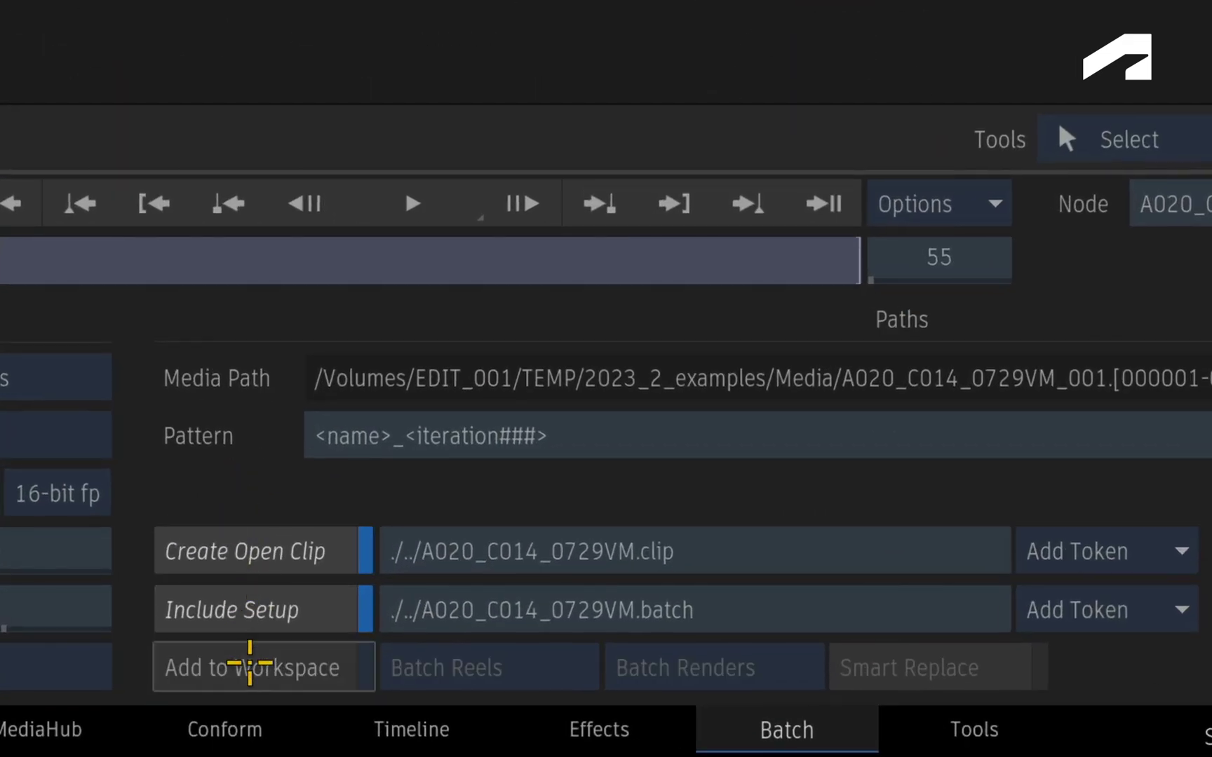